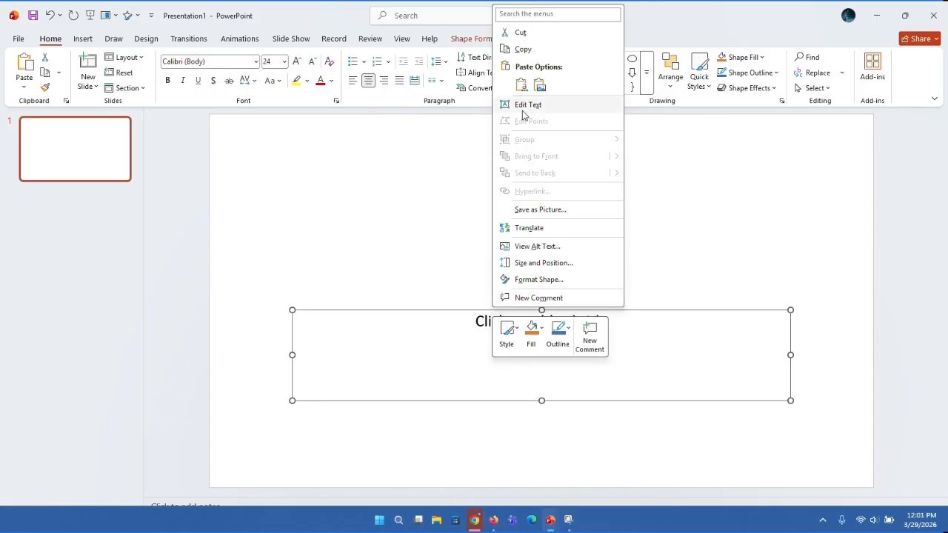
Cut the subtitle placeholder from the slide and choose portrait slide orientation in the custom slide size settings
left_click(532, 33)
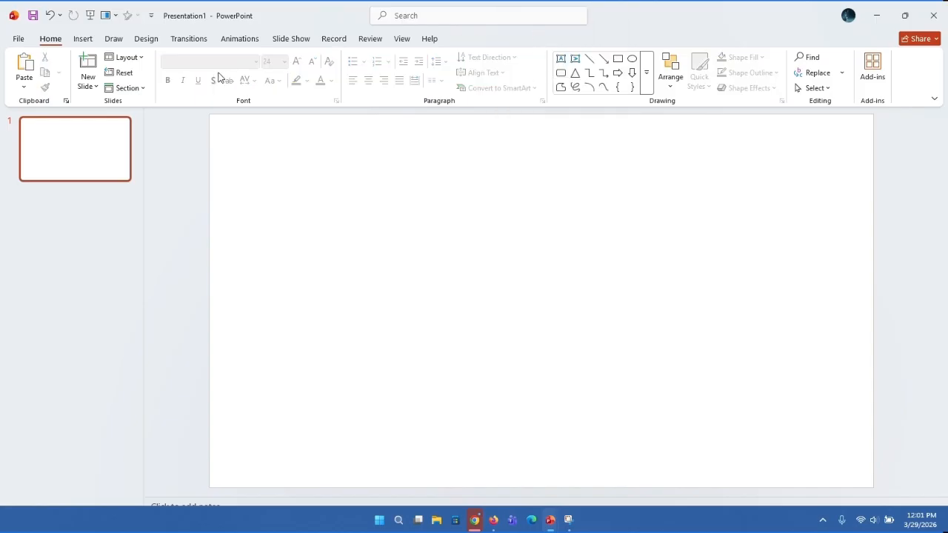
left_click(145, 39)
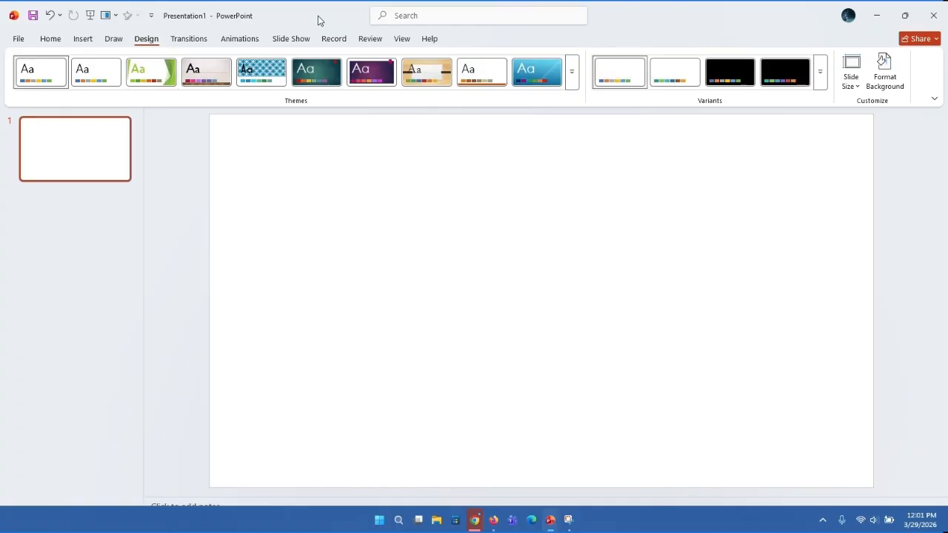
left_click(847, 81)
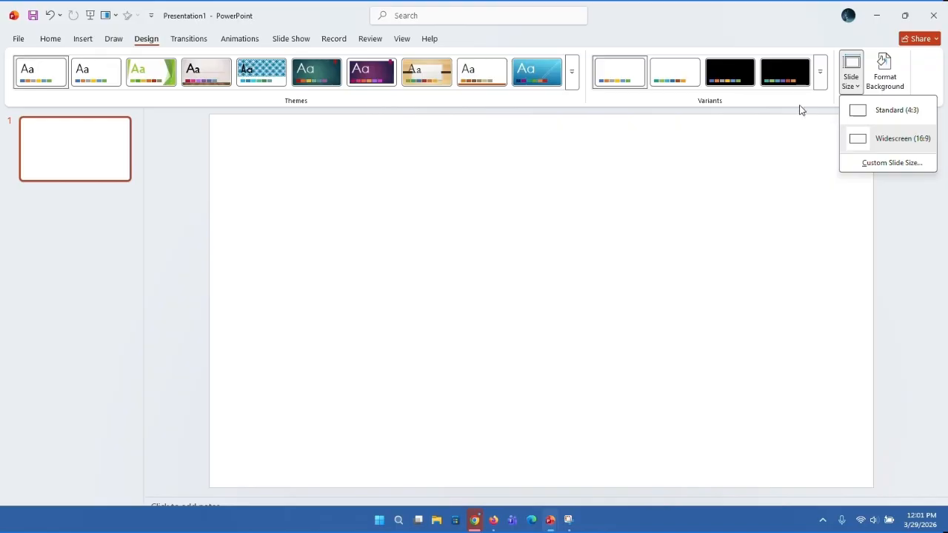
left_click(859, 163)
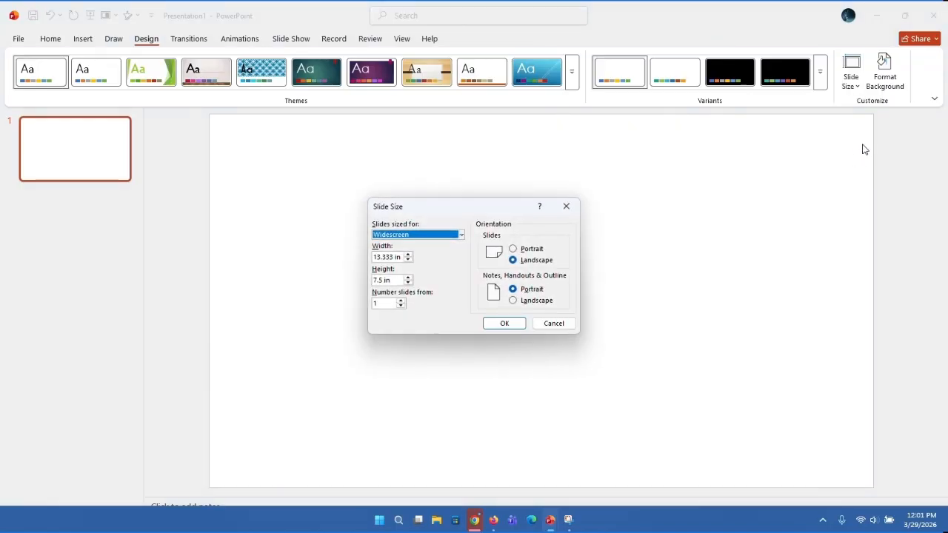
left_click(514, 249)
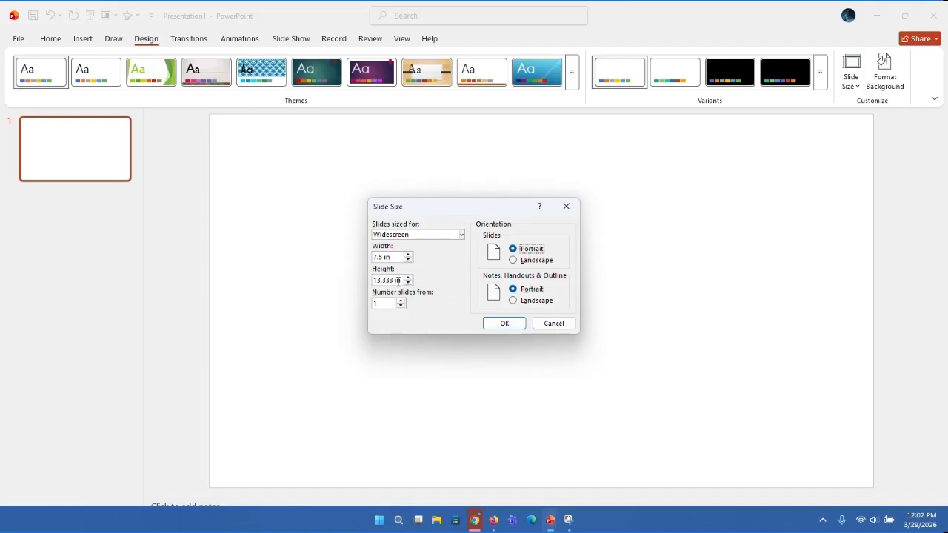
Set the custom slide height to 16 in, adjust the width, and apply the new size with content scaling
left_click(409, 279)
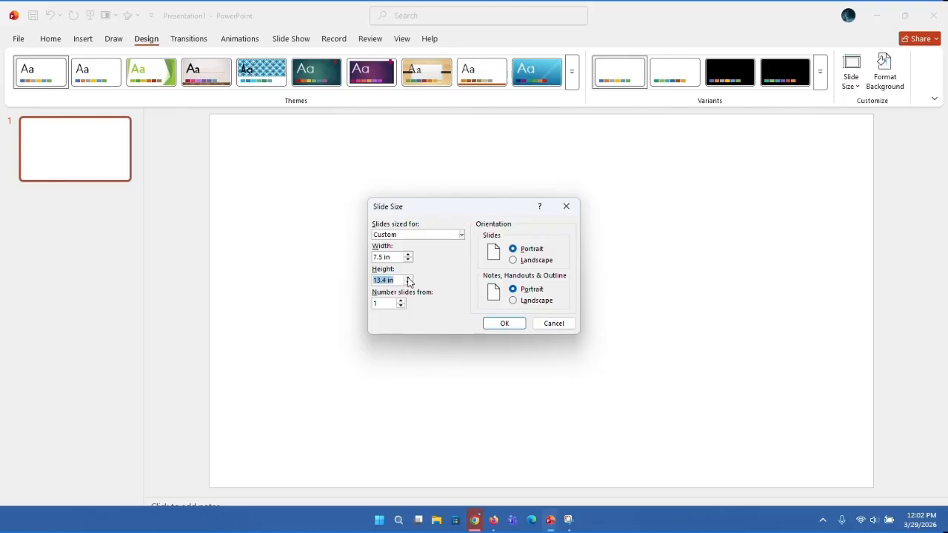
left_click(408, 279)
left_click(408, 278)
left_click(408, 282)
left_click(408, 260)
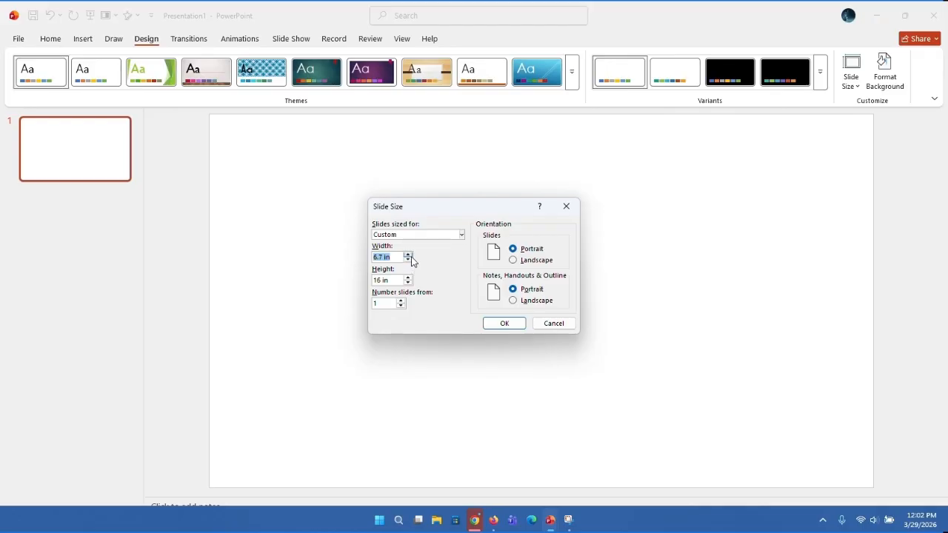
left_click(409, 255)
left_click(511, 323)
left_click(546, 276)
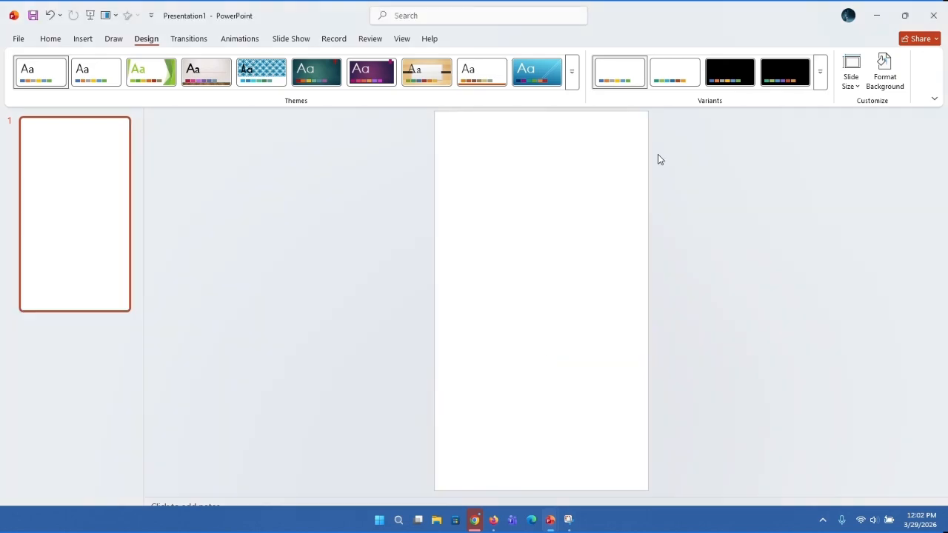
Switch to Word and look up the standard paper sizes in a blank document
left_click(398, 520)
left_click(322, 206)
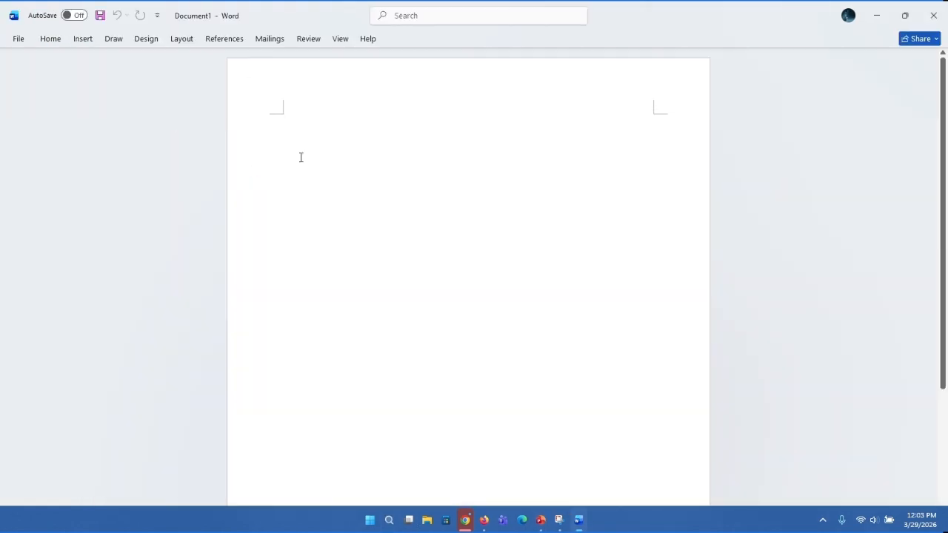
right_click(355, 165)
left_click(83, 38)
left_click(49, 78)
left_click(181, 38)
left_click(131, 74)
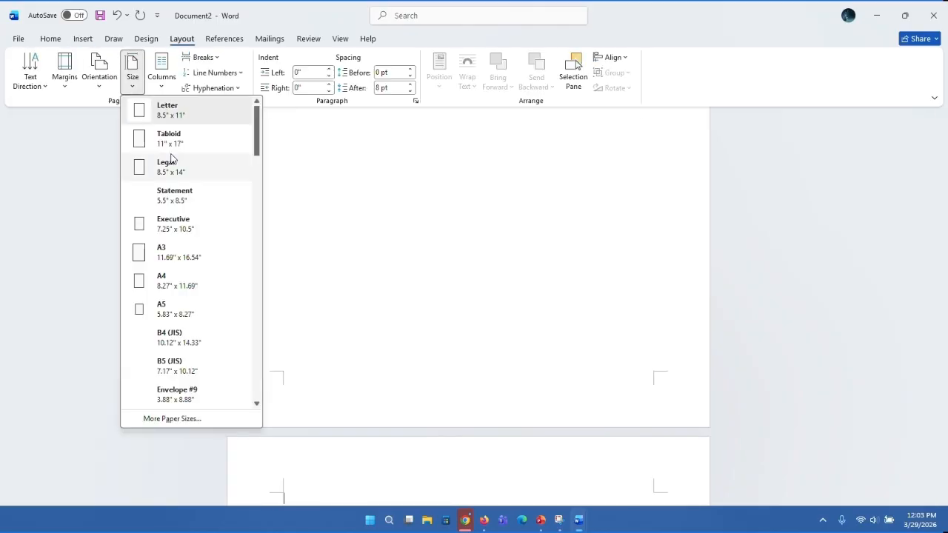
Return to PowerPoint and set the custom slide size to Letter dimensions, 8.5 in wide and 11 in high, scaling the content
left_click(541, 520)
left_click(604, 460)
left_click(851, 80)
left_click(874, 169)
left_click(408, 260)
left_click(408, 284)
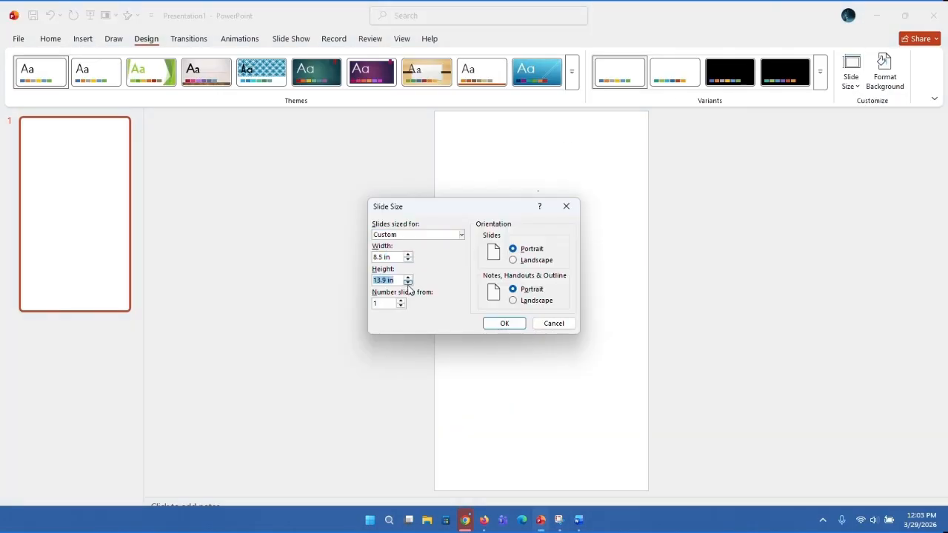
left_click(407, 283)
left_click(407, 283)
left_click(407, 283)
left_click(503, 324)
left_click(543, 348)
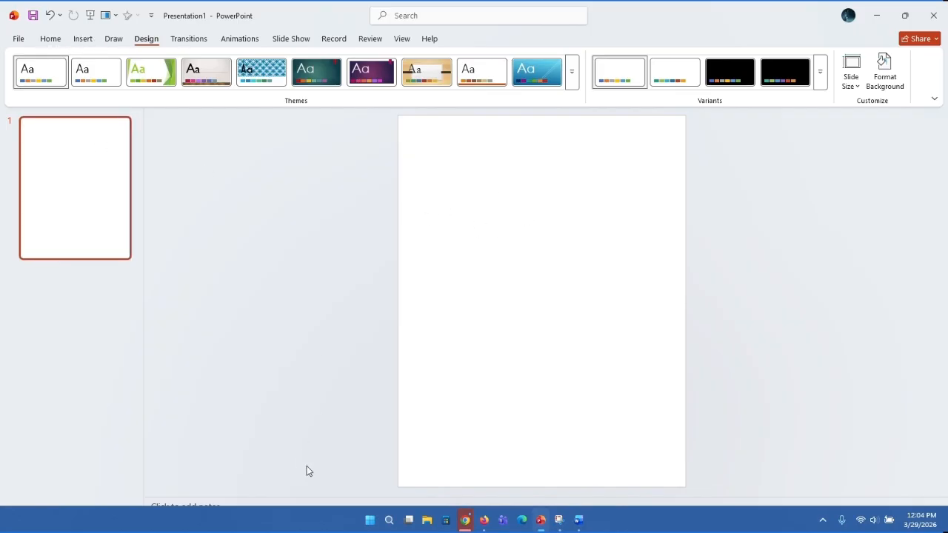
Switch to Chrome and search Google for "laws of indices"
left_click(465, 520)
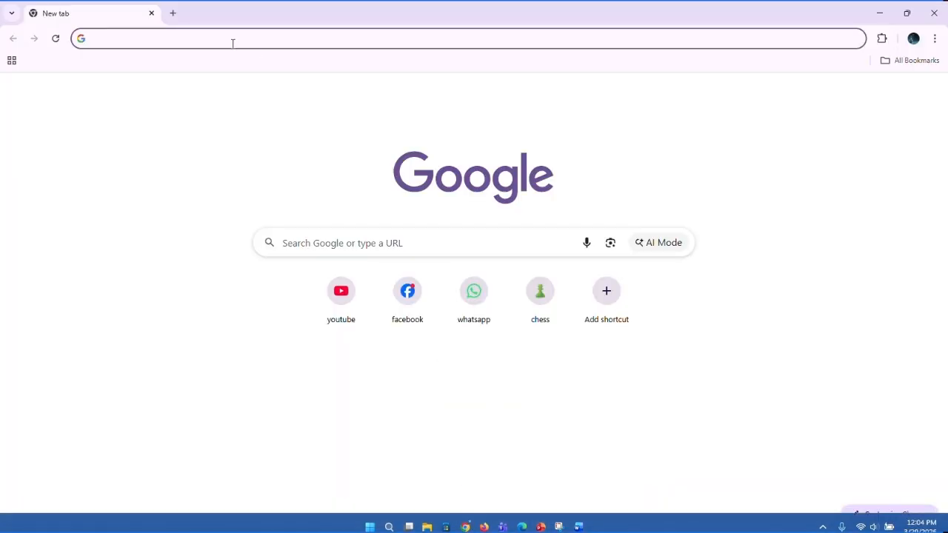
left_click(192, 37)
type("l")
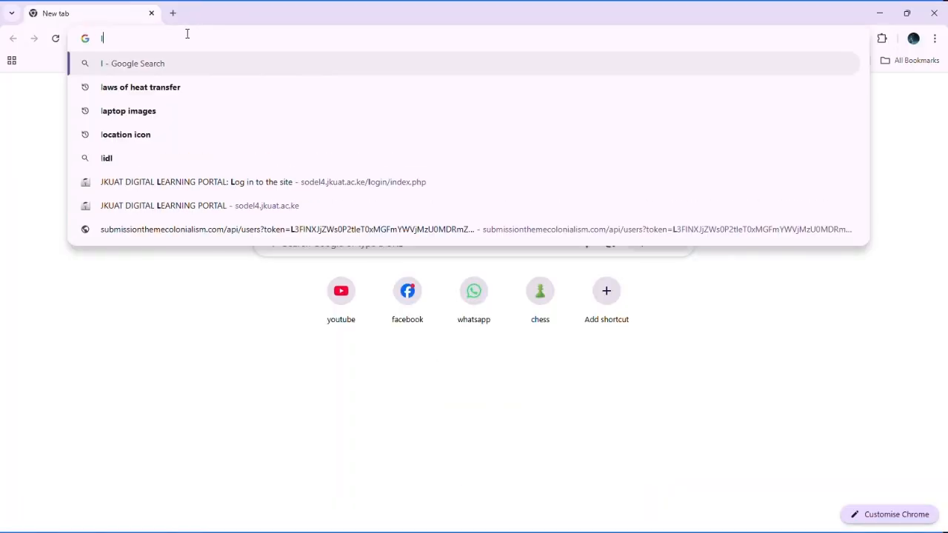
type("aws o")
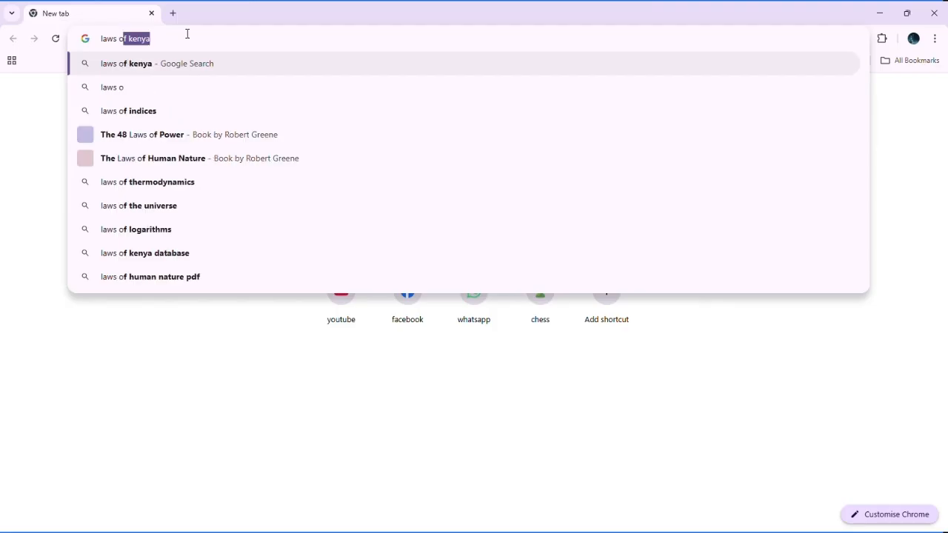
type("f in")
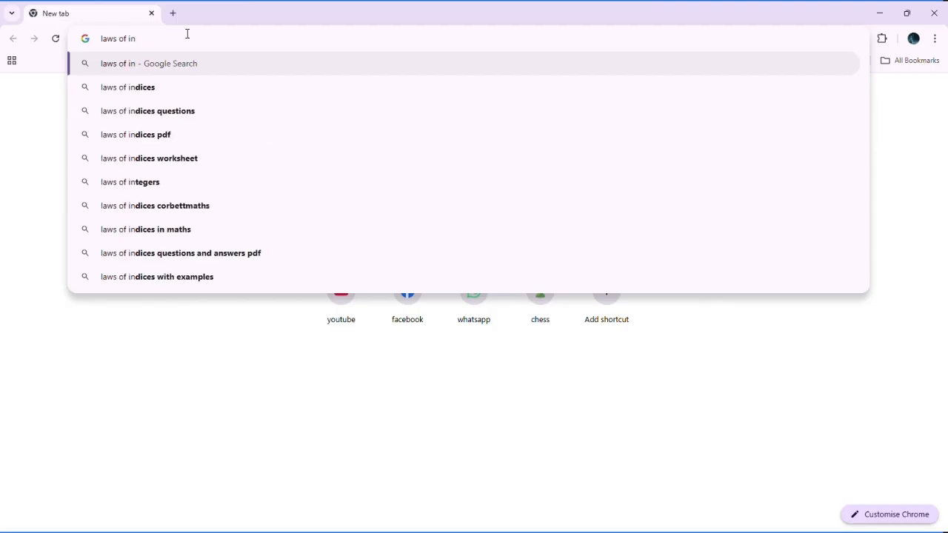
type("dices")
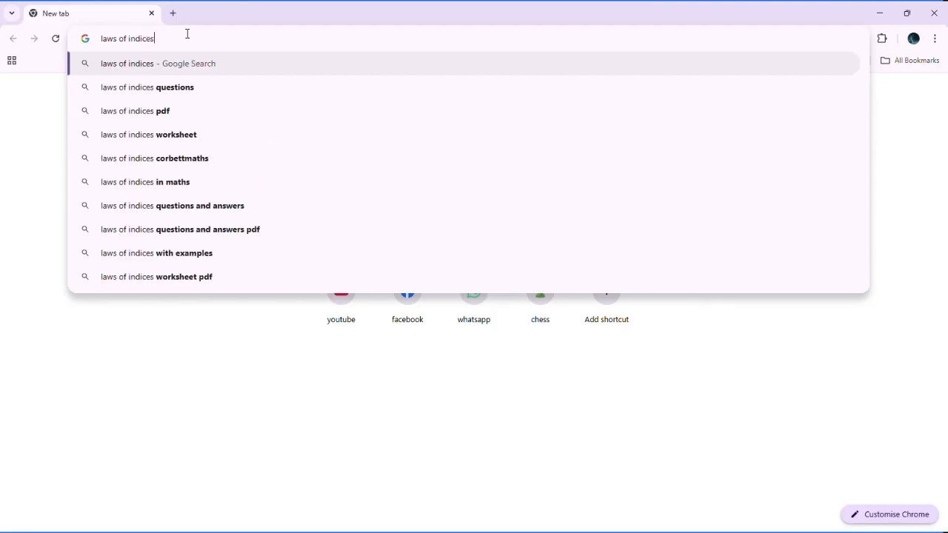
key("Return")
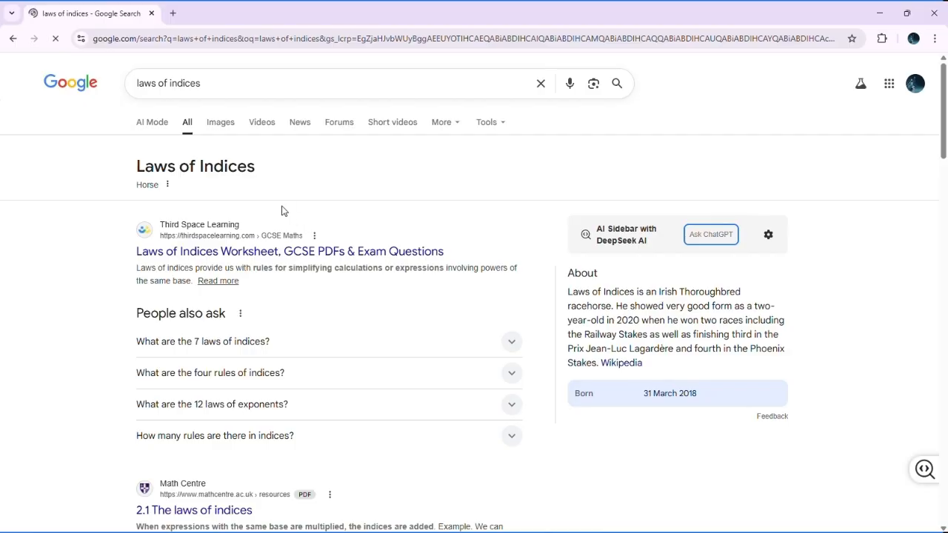
Search for "meta ai" in a new browser tab and open the Meta AI site
key("ctrl+t")
type("meta ai")
key("Return")
left_click(140, 188)
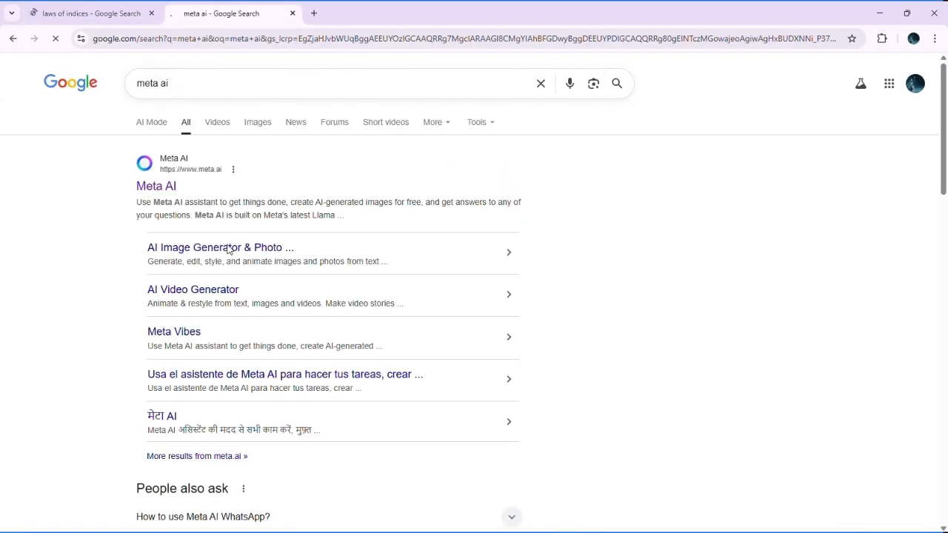
Ask Meta AI to "generate an image of a person who discovered the laws of indices" and open that chat
type("generate an image of a person who discovered the laws of indices")
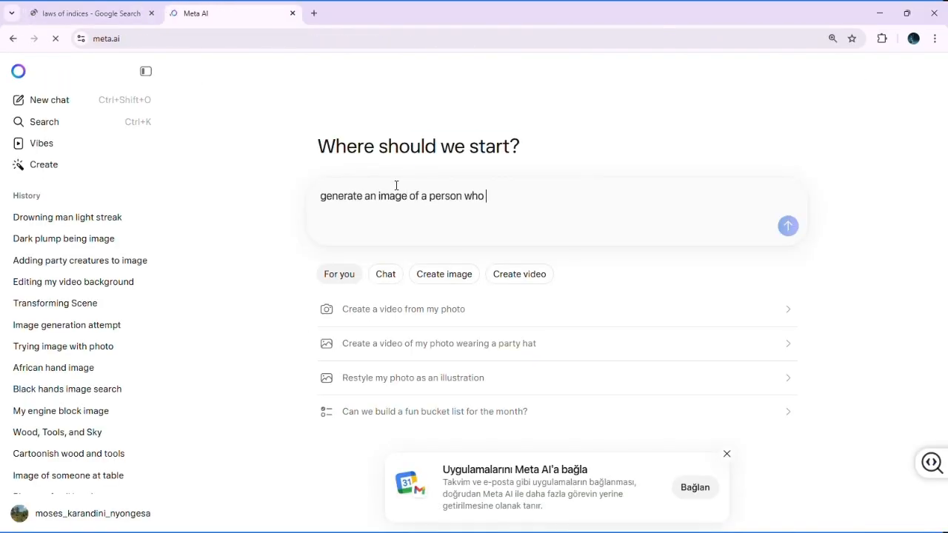
key("Return")
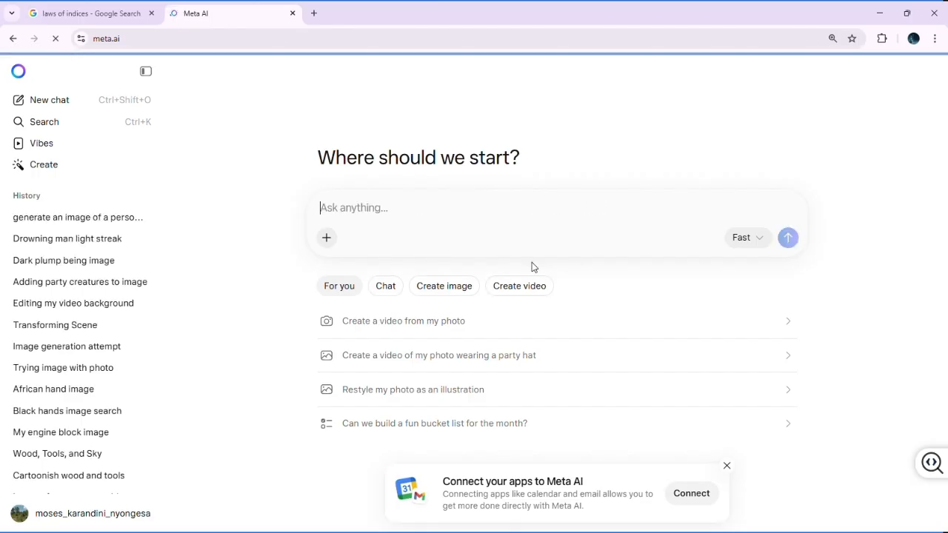
left_click(131, 220)
left_click(471, 161)
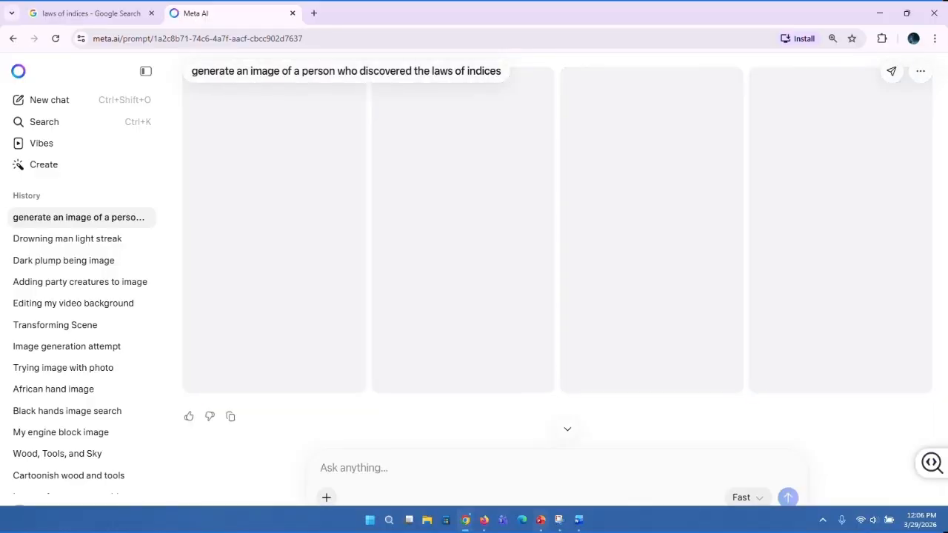
Switch back to PowerPoint and draw a wide text box near the top of the blank portrait slide
left_click(547, 522)
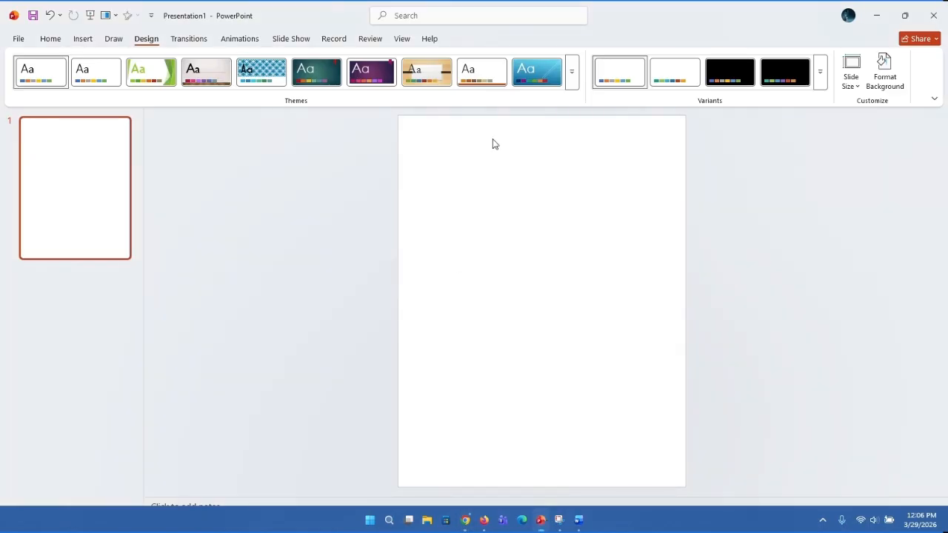
right_click(465, 166)
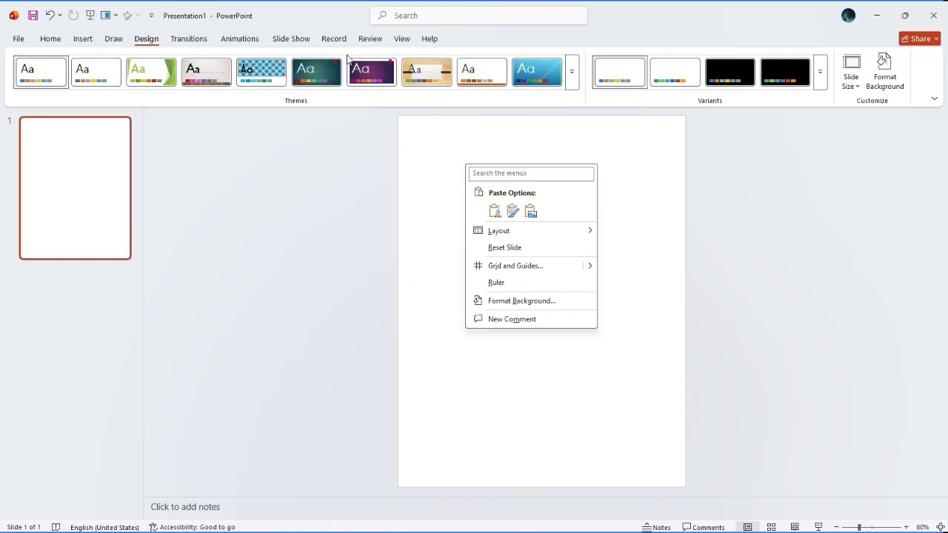
left_click(82, 41)
left_click(82, 39)
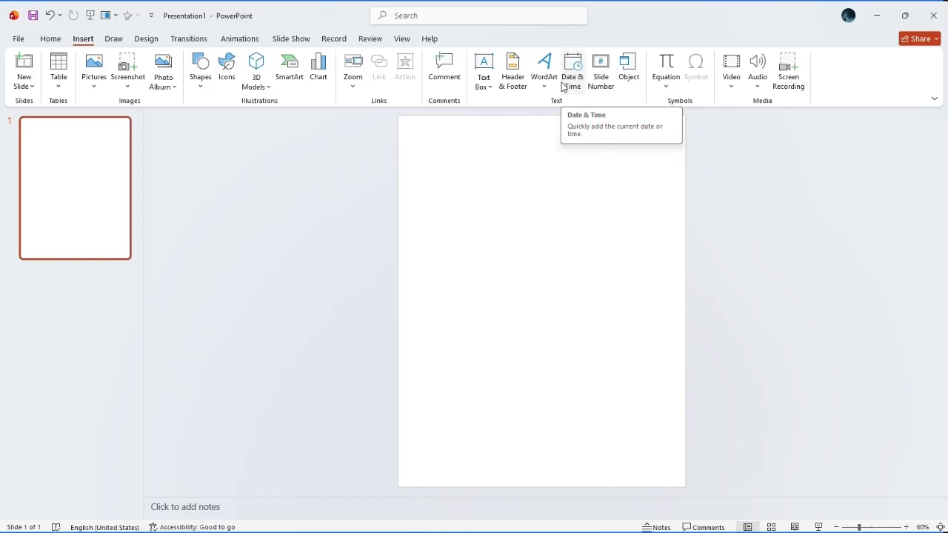
left_click(484, 86)
left_click(511, 104)
left_click_drag(442, 151, 639, 188)
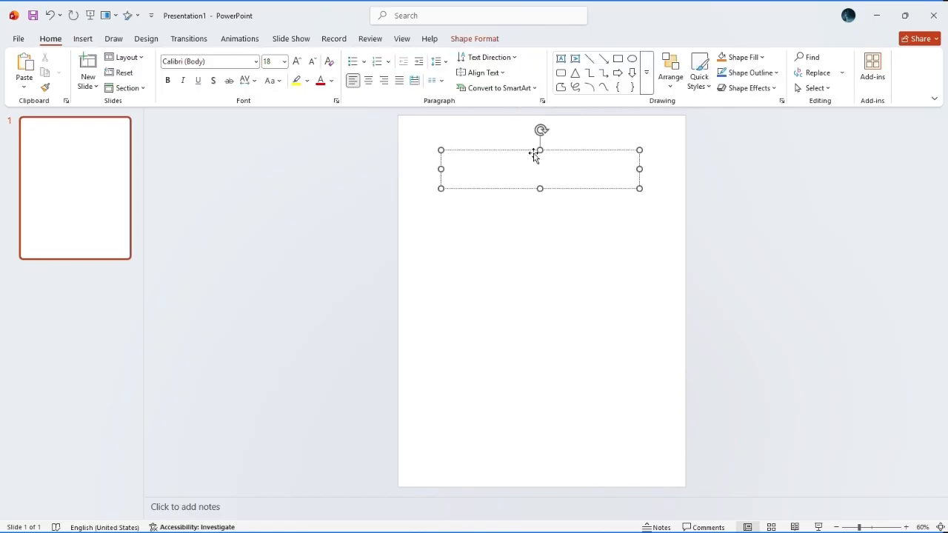
right_click(465, 163)
key("Escape")
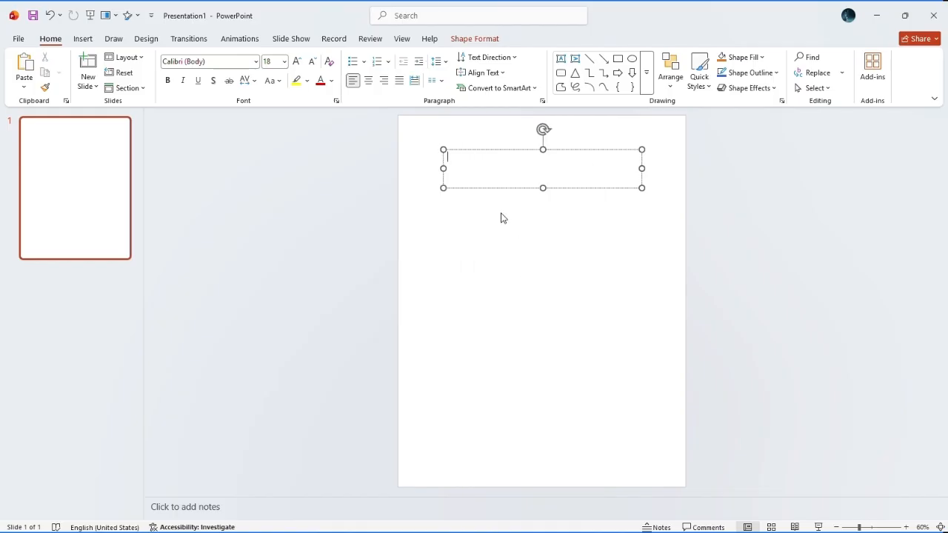
Enter the title "Laws of indices" in the text box
type("Days ")
type("of indic")
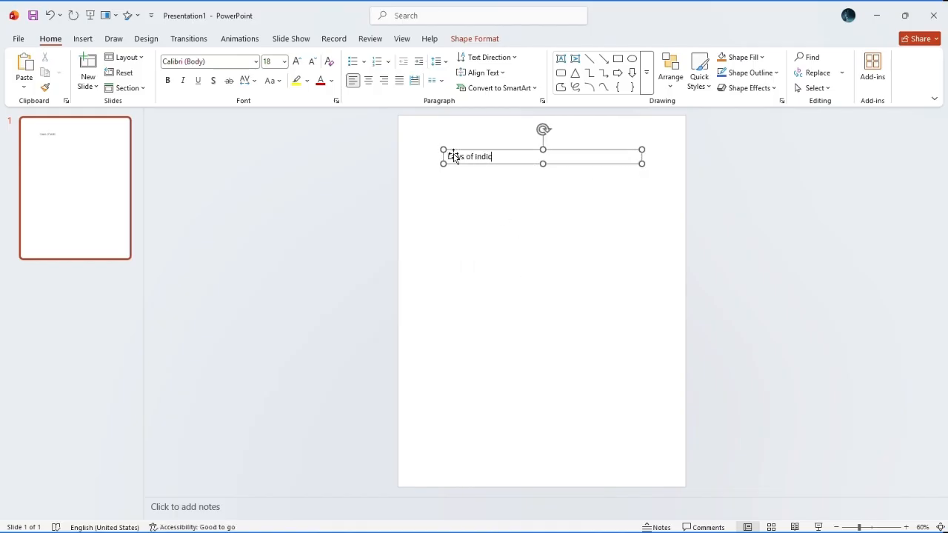
type("es")
Set the font size of the whole "Laws of indices" title to 60
right_click(486, 158)
left_click(572, 120)
left_click(487, 161)
triple_click(487, 161)
left_click(570, 115)
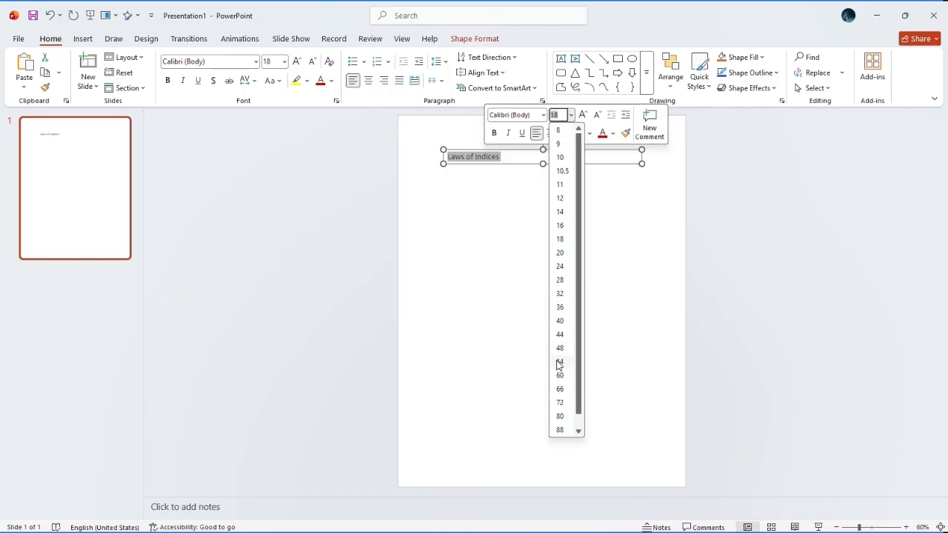
scroll(561, 352, "down", 1)
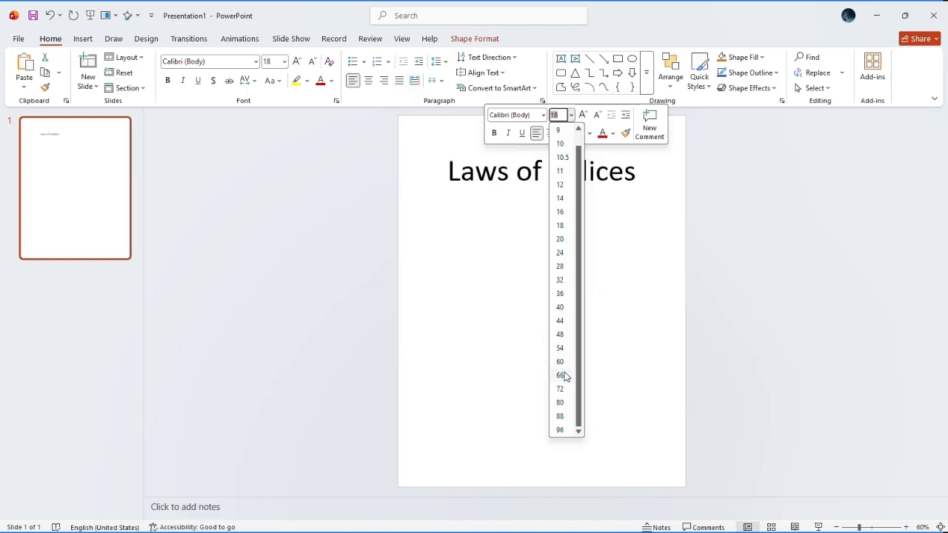
left_click(564, 364)
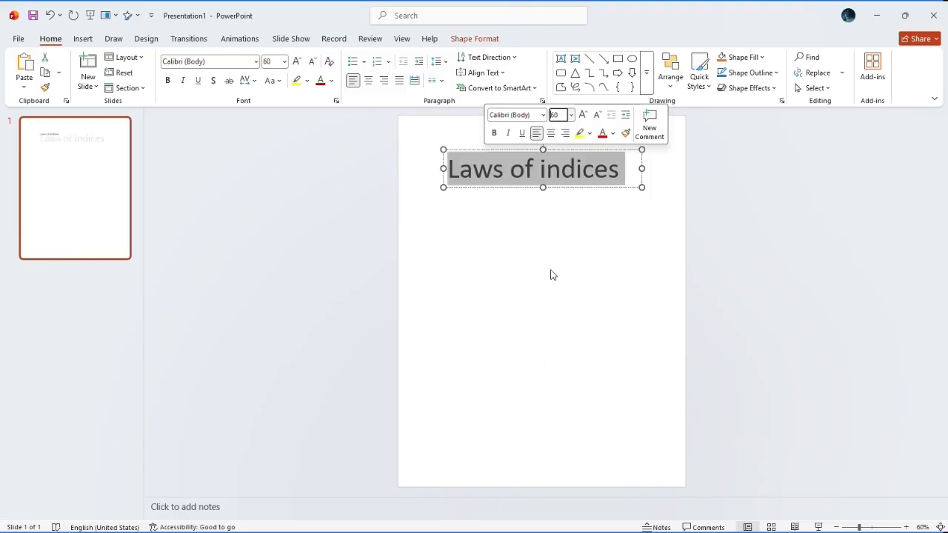
Change the font of the whole title text to Algerian
left_click(568, 170)
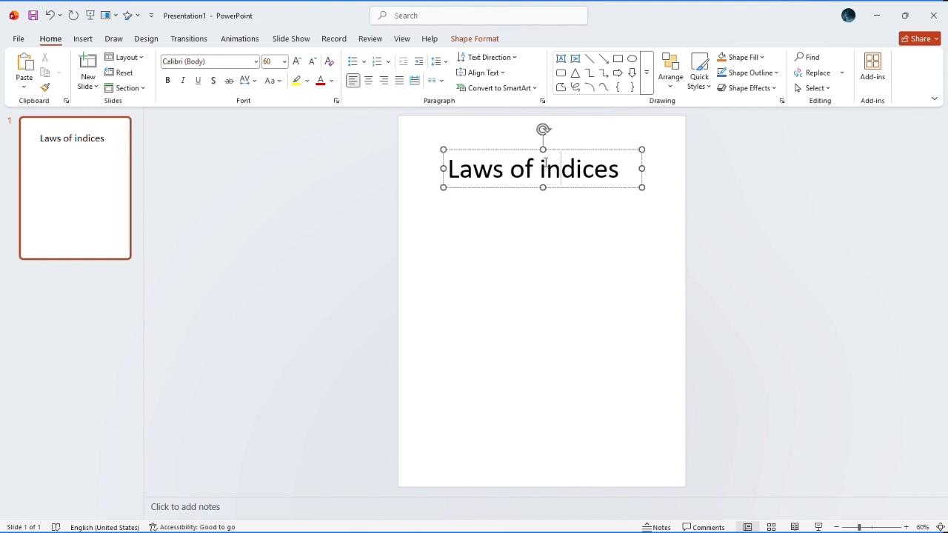
triple_click(522, 169)
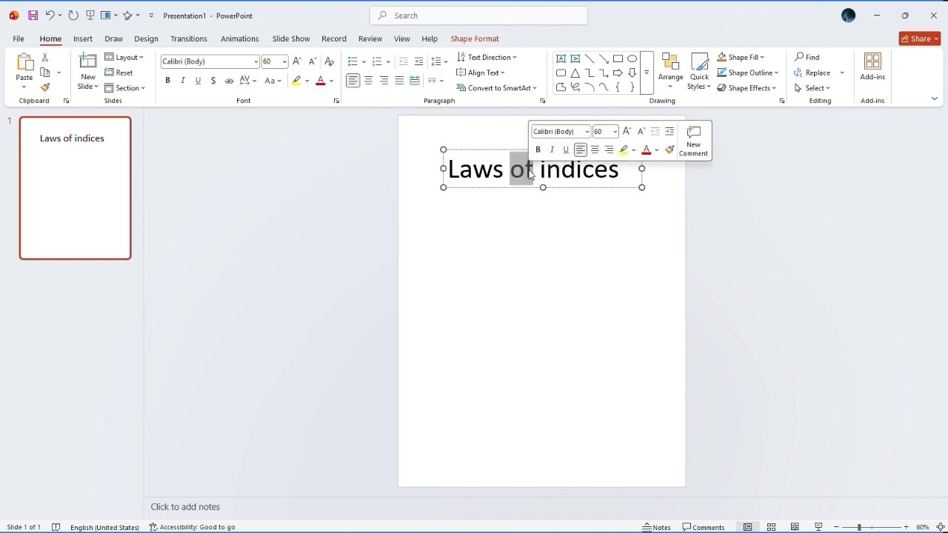
left_click(587, 130)
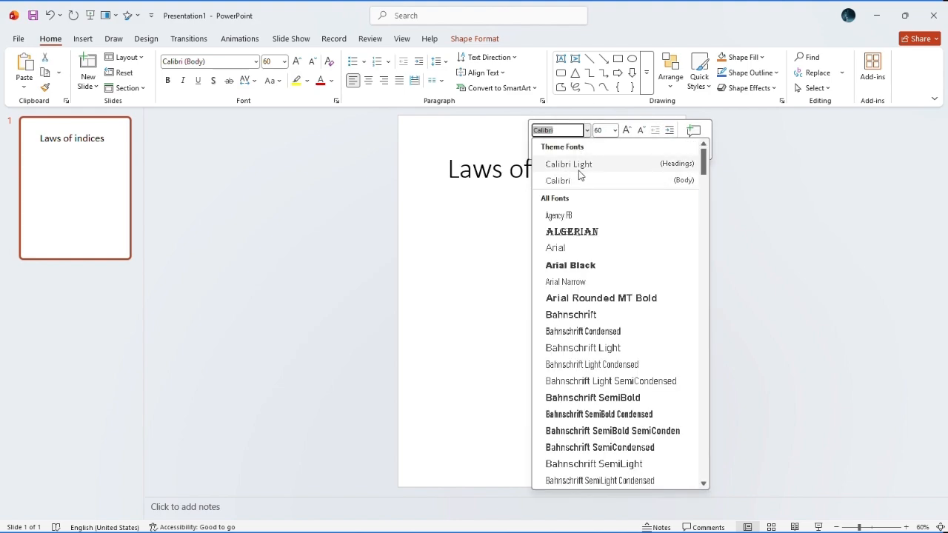
left_click(585, 232)
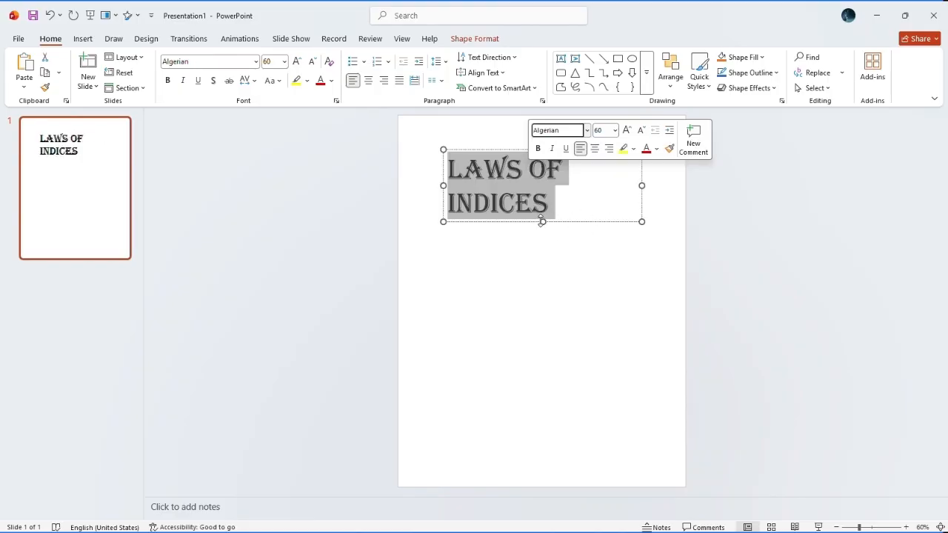
Widen the title text box so "LAWS OF INDICES" fits on one line, and centre it near the top of the slide
left_click_drag(543, 222, 547, 189)
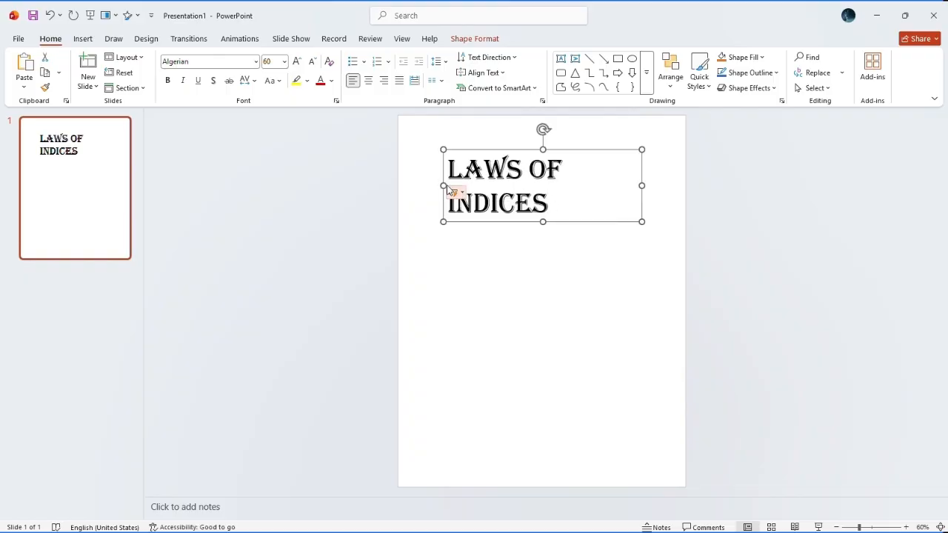
left_click_drag(443, 185, 469, 185)
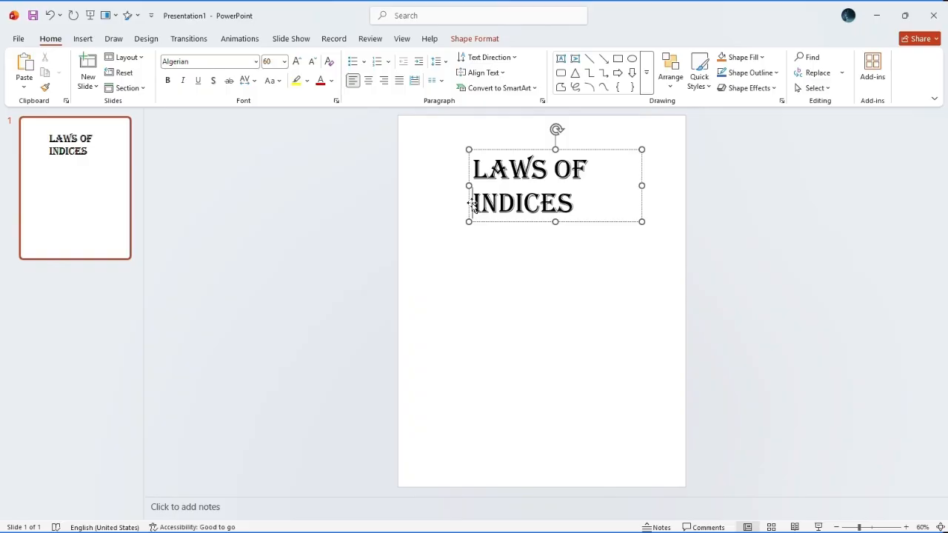
key("BackSpace")
key("BackSpace")
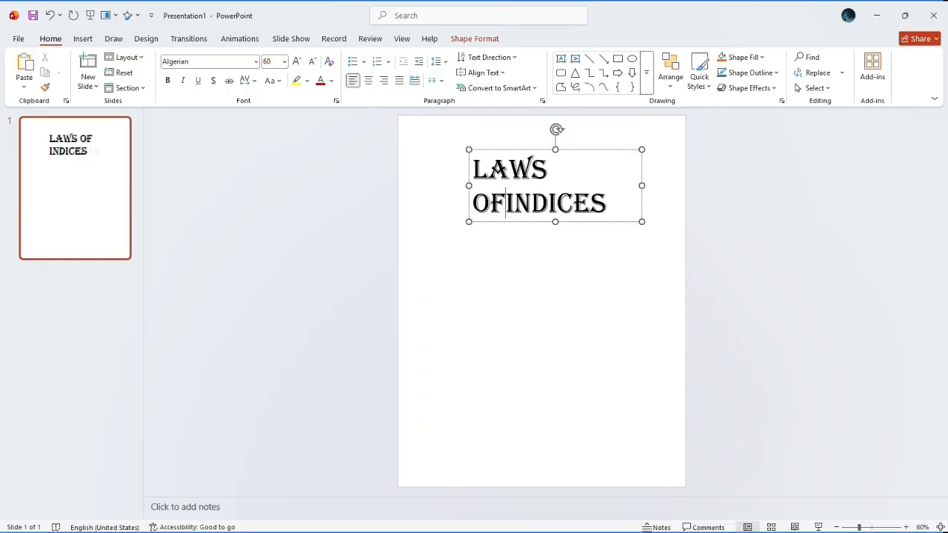
key("BackSpace")
key("BackSpace")
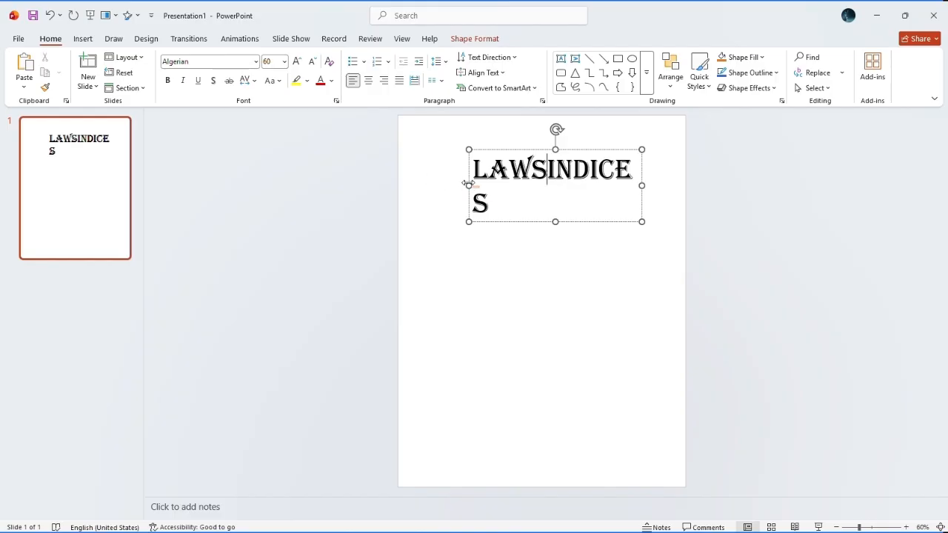
left_click_drag(468, 184, 406, 178)
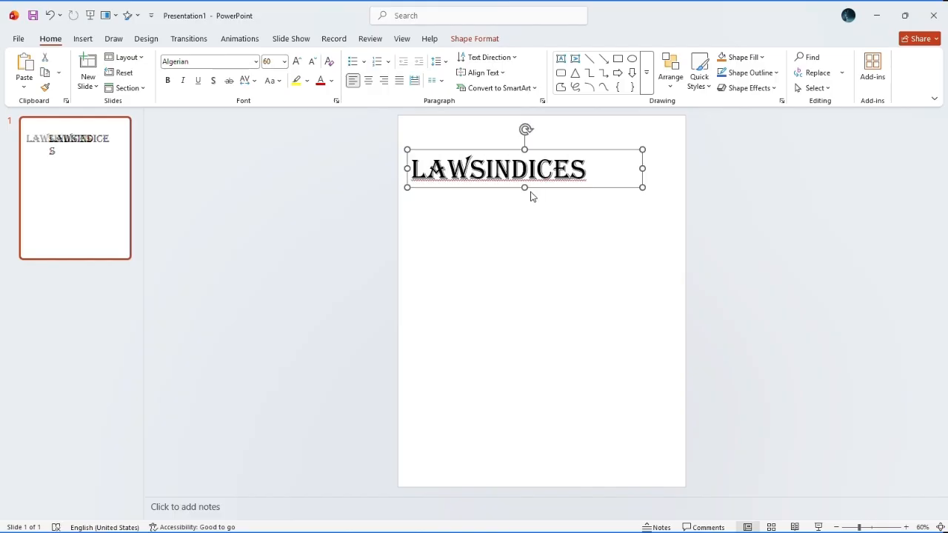
type("OF")
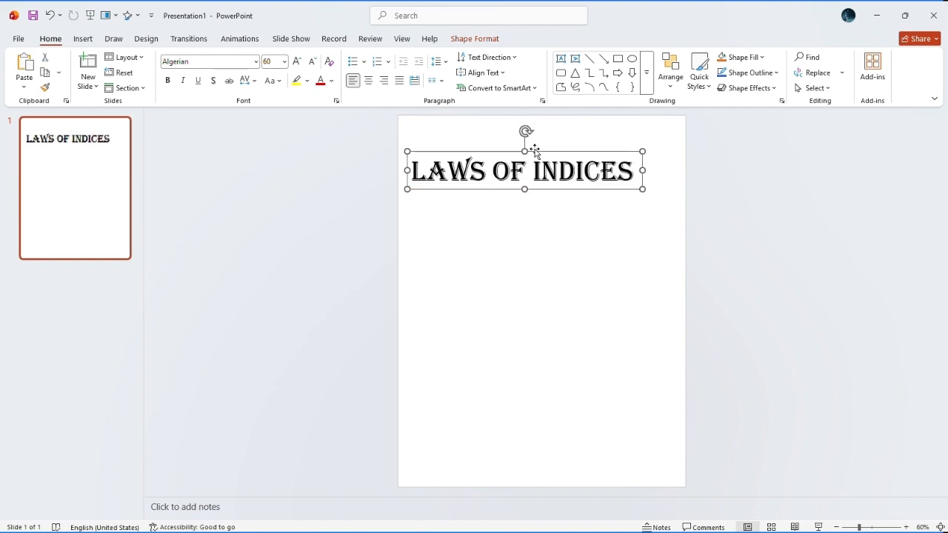
left_click_drag(534, 150, 553, 141)
left_click(569, 317)
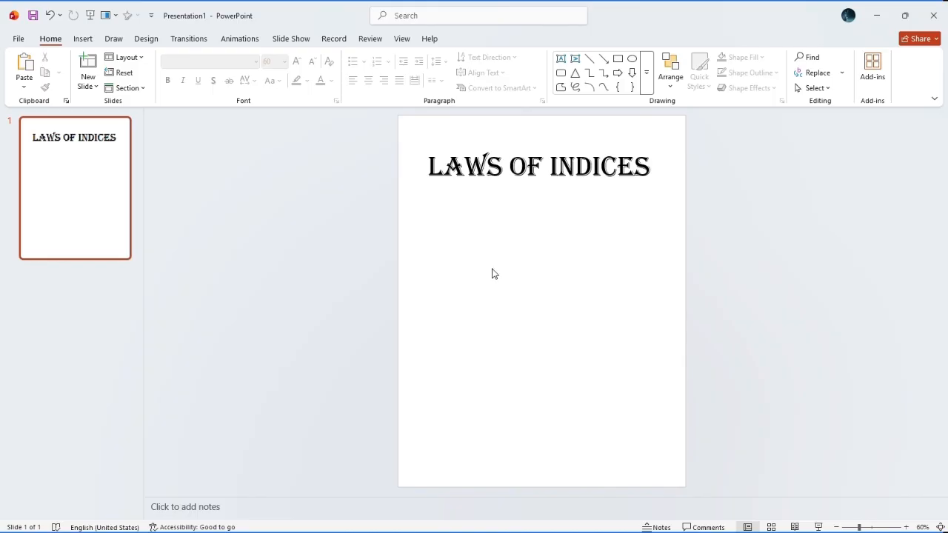
Set the font size of the whole title to 48 and shift its text box to recentre the text on the page
left_click(569, 170)
triple_click(569, 170)
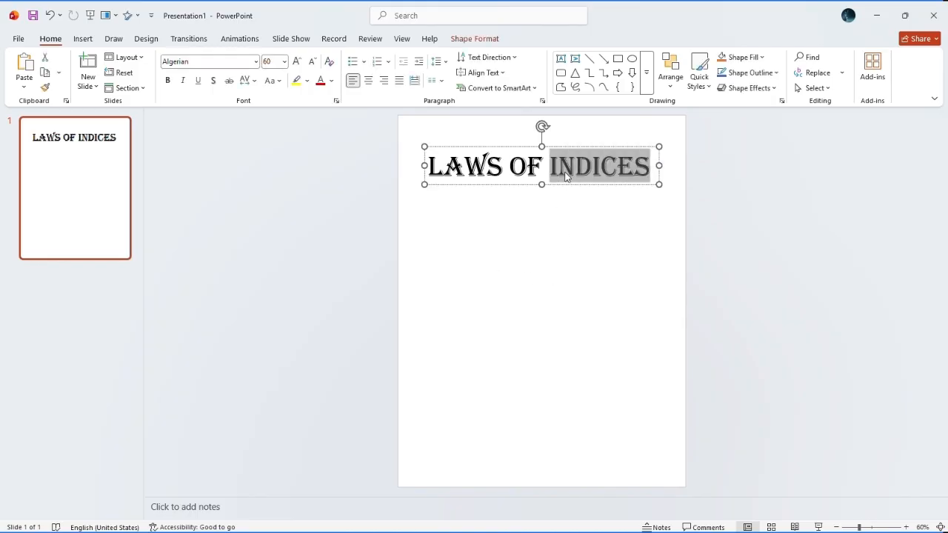
left_click(652, 134)
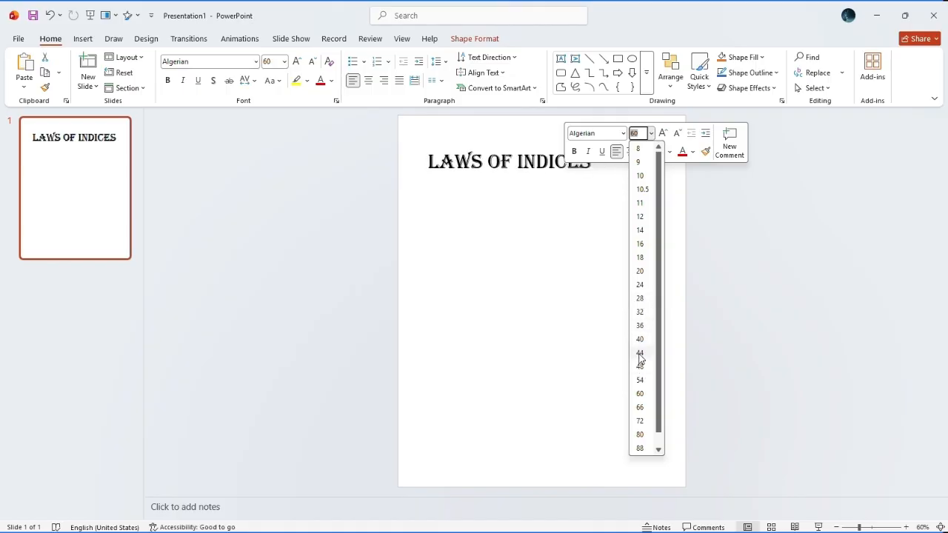
left_click(640, 366)
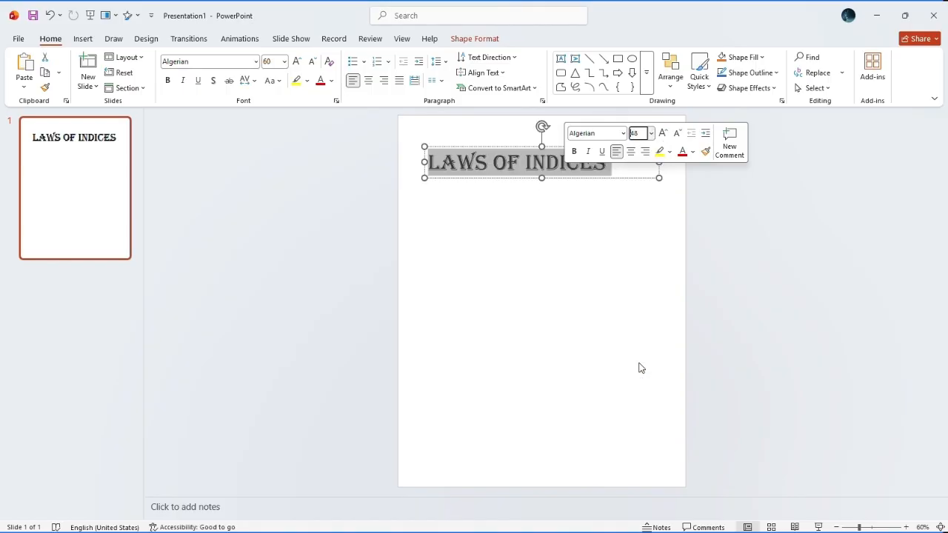
left_click_drag(555, 148, 575, 148)
left_click(616, 256)
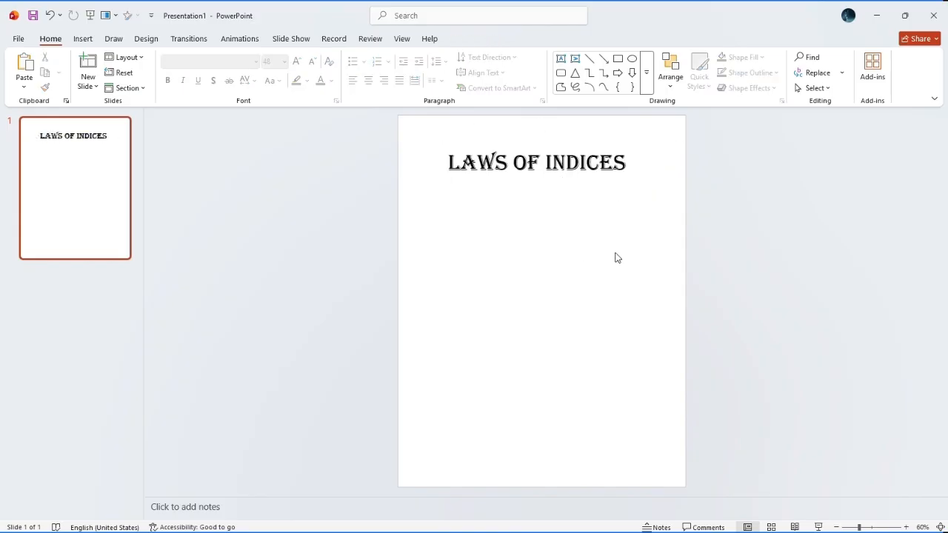
Narrow the title text box by pulling in its right edge close to the end of the text
left_click(586, 146)
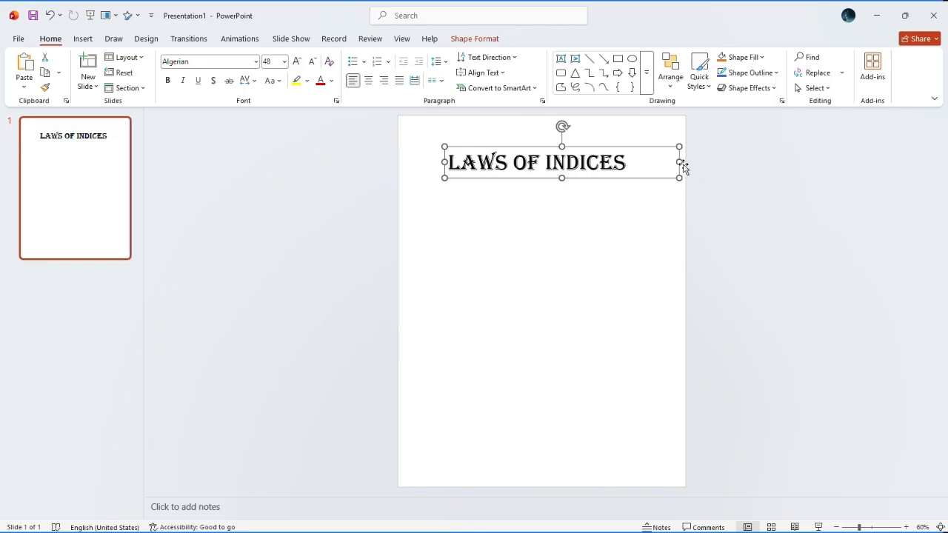
left_click_drag(680, 161, 674, 162)
left_click_drag(648, 162, 636, 163)
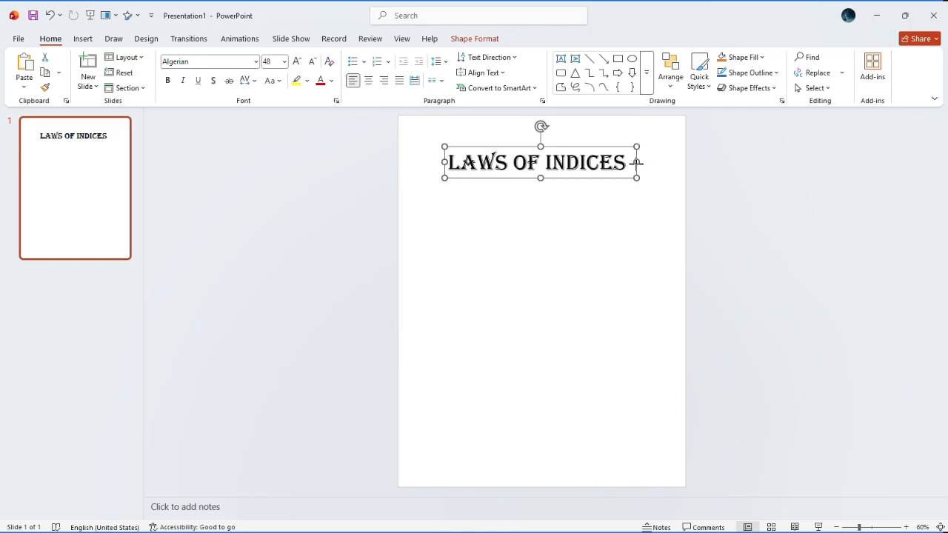
left_click(606, 253)
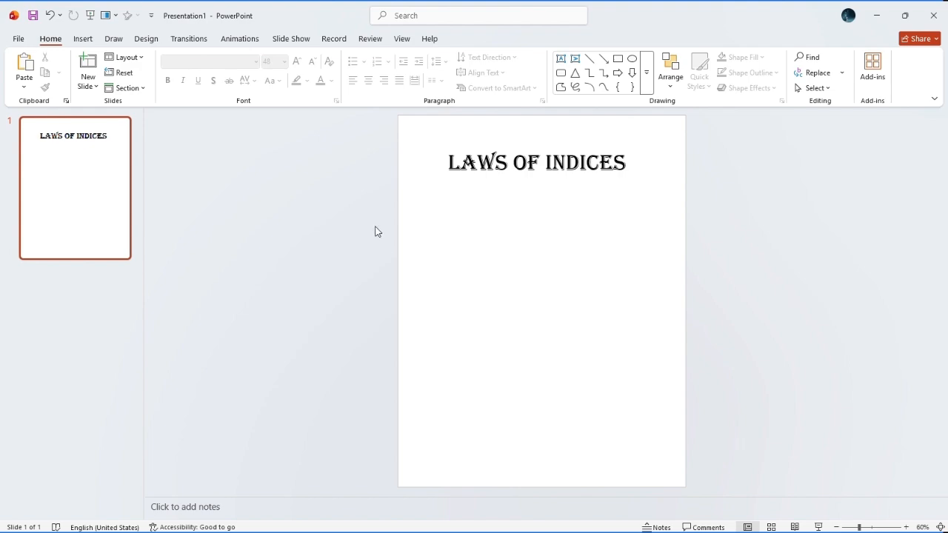
Cut the whole "LAWS OF INDICES" text box from the slide to the clipboard
left_click(578, 157)
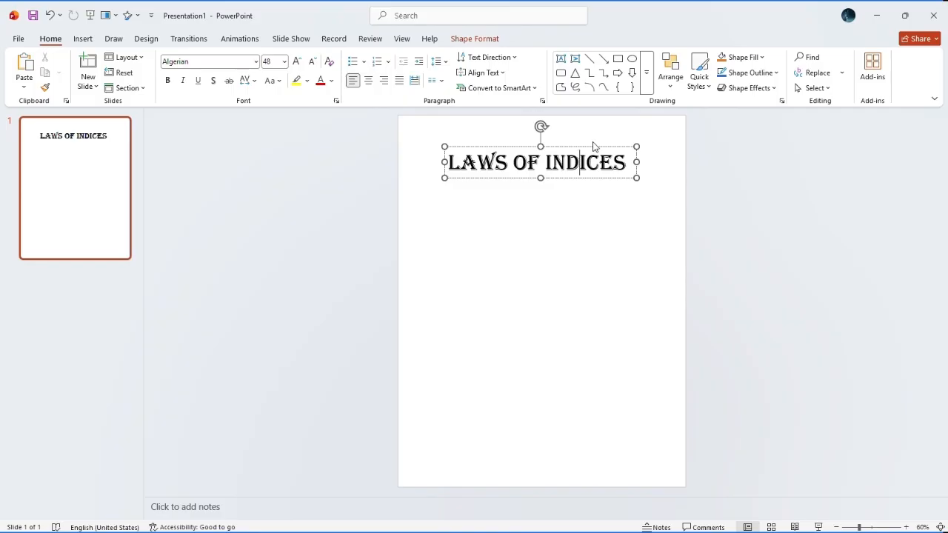
left_click(590, 146)
right_click(589, 146)
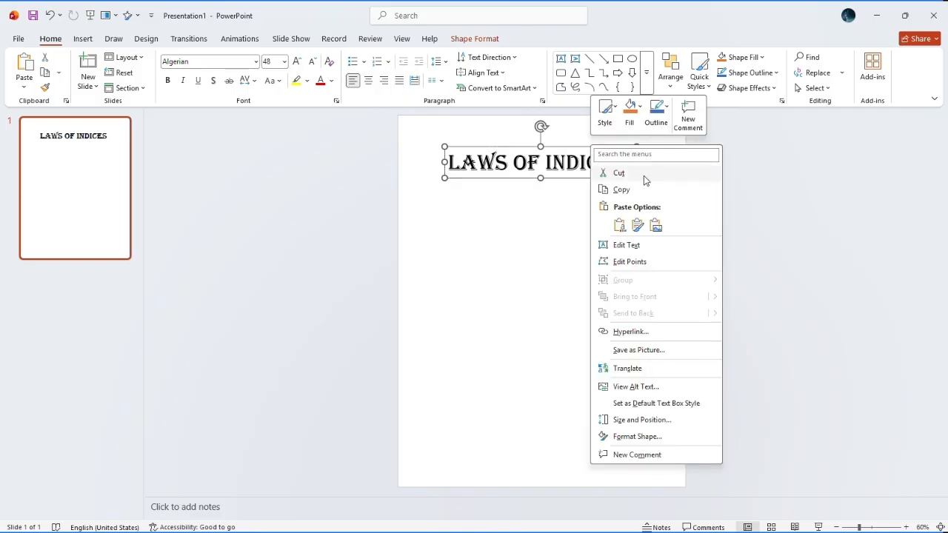
left_click(622, 190)
right_click(557, 158)
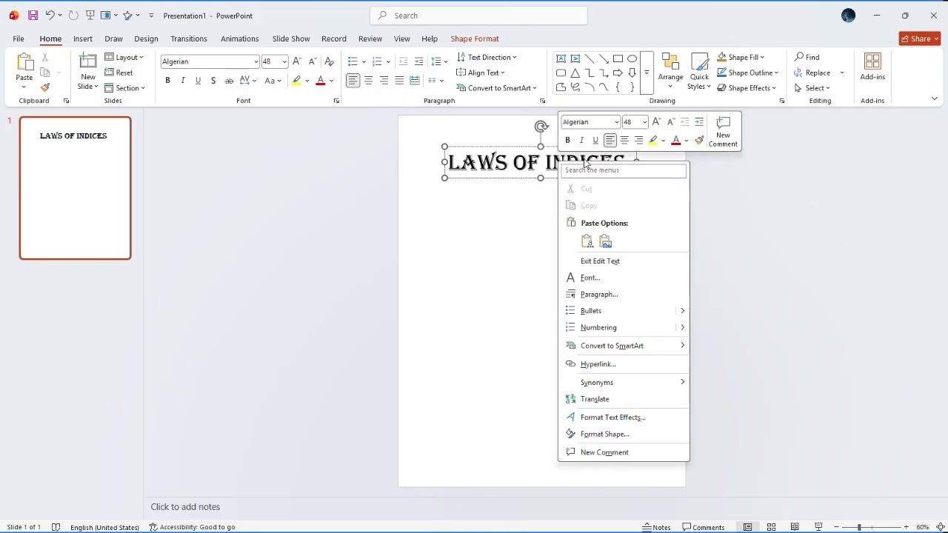
right_click(513, 148)
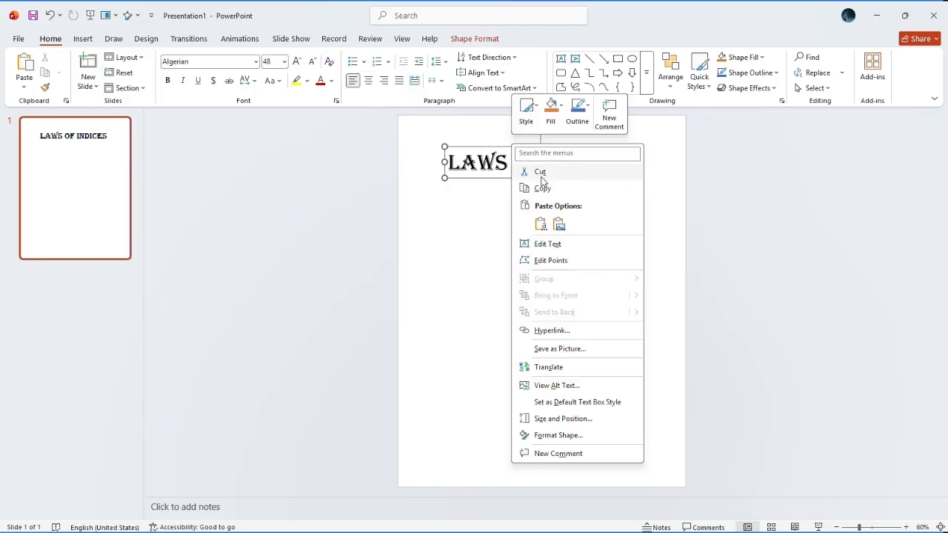
left_click(542, 176)
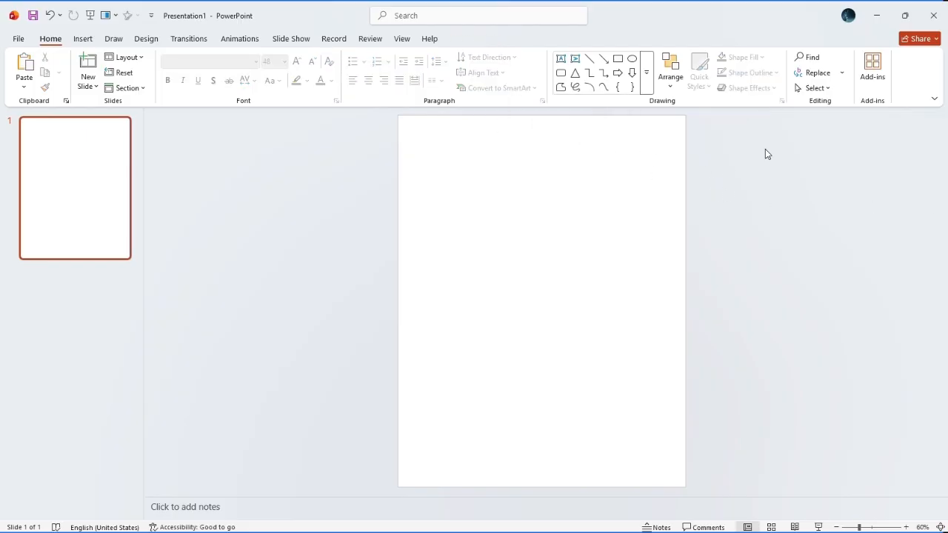
Open the slide's background formatting and give the background a gradient fill
right_click(576, 212)
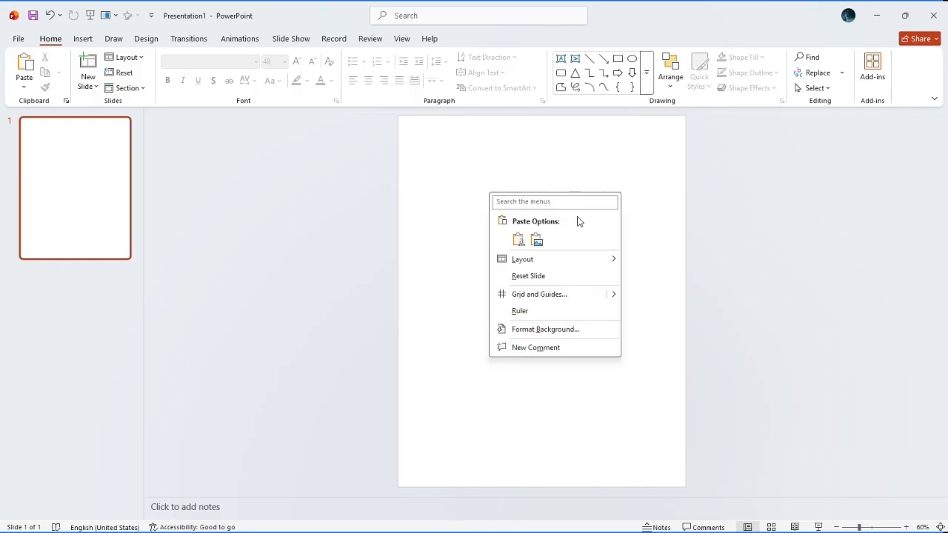
left_click(542, 331)
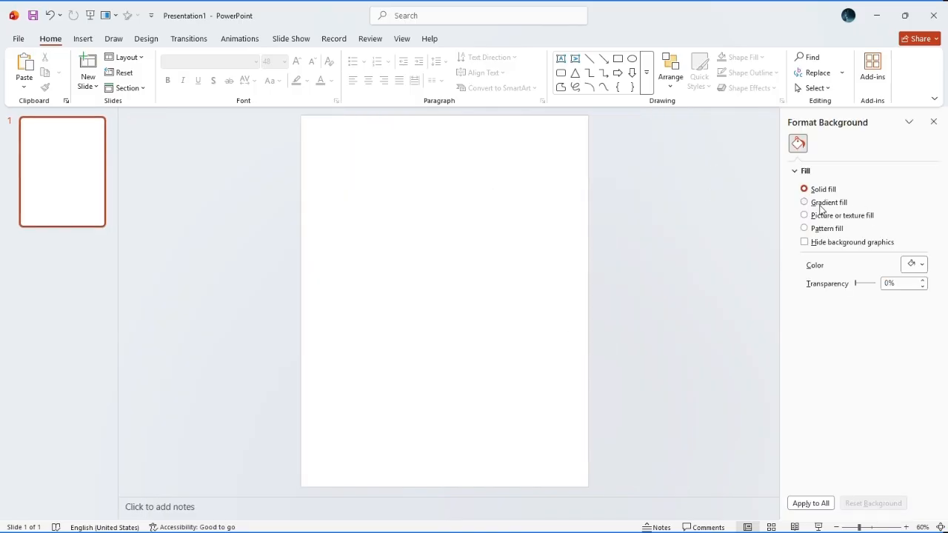
left_click(815, 203)
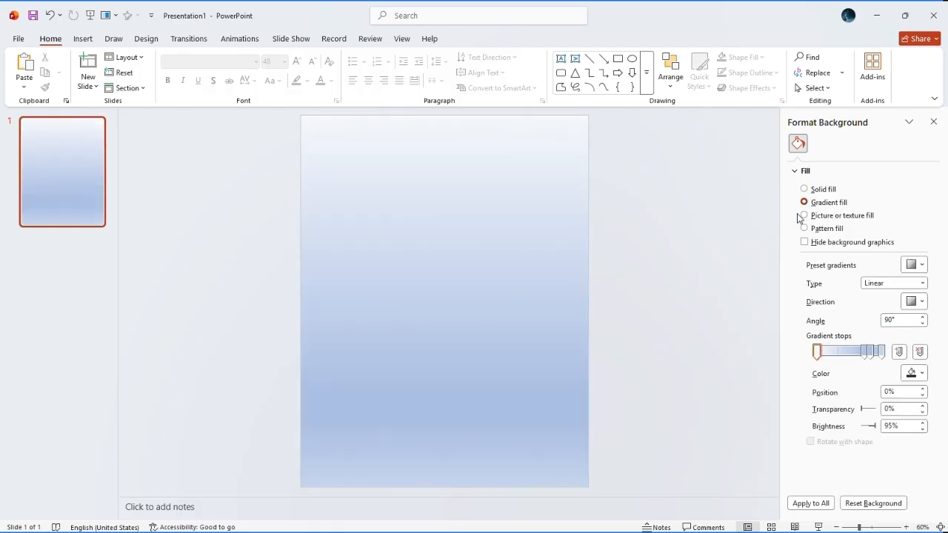
left_click(819, 231)
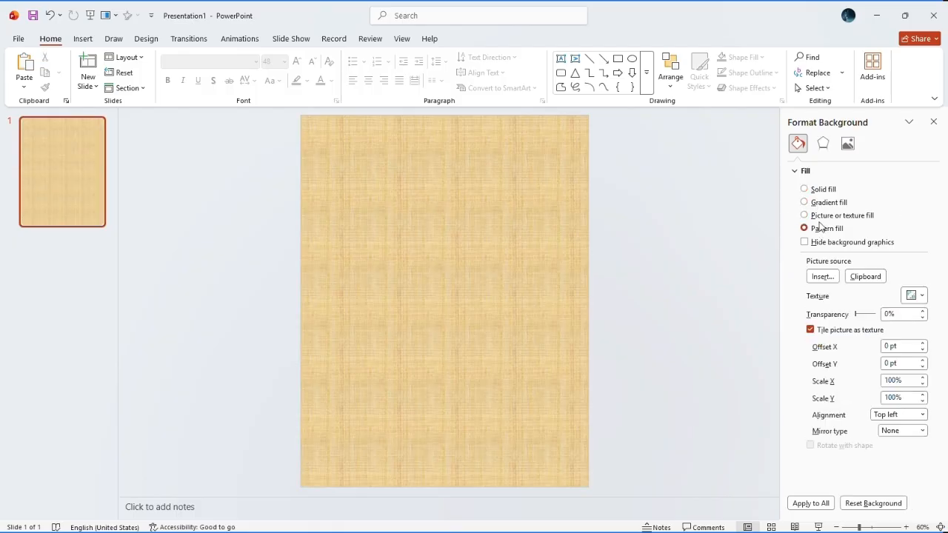
left_click(822, 202)
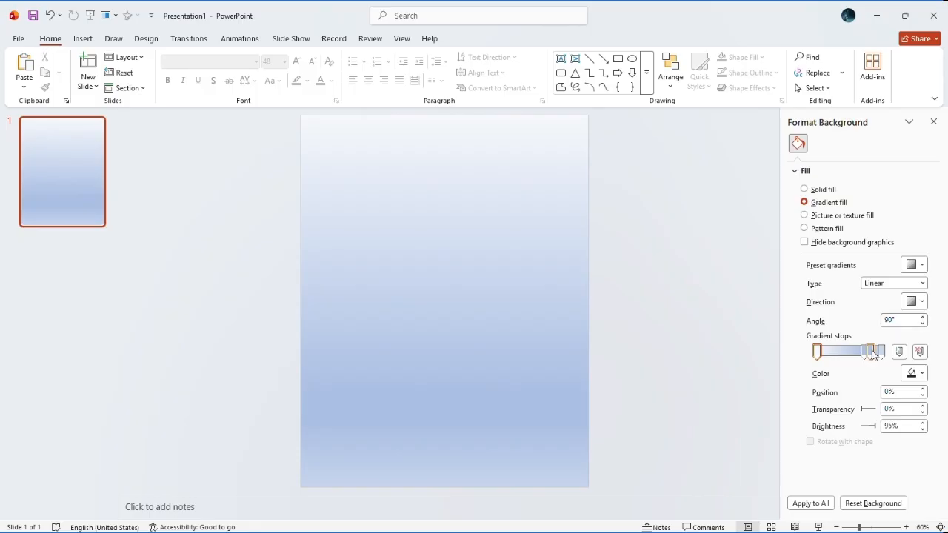
Try gold for the gradient stop at 0%, and settle on the base light blue theme colour
left_click(910, 372)
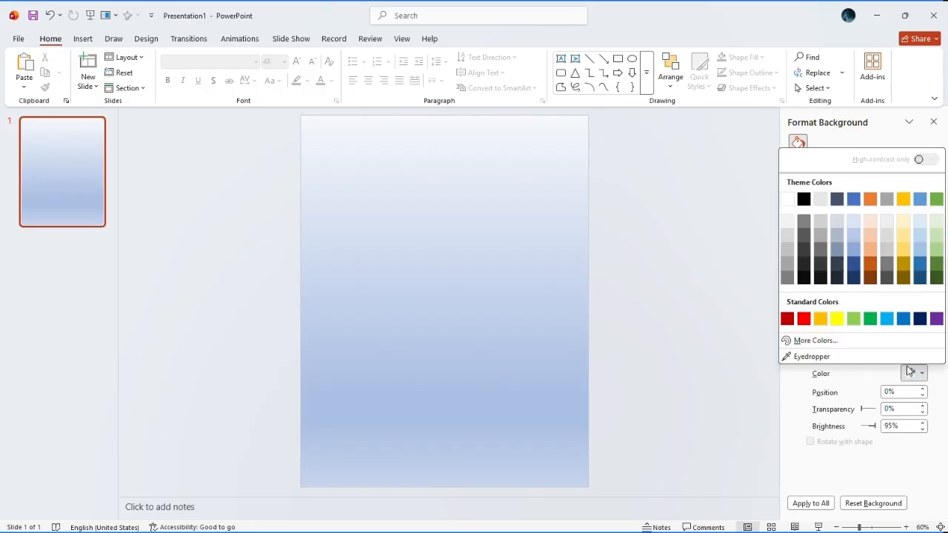
left_click(904, 199)
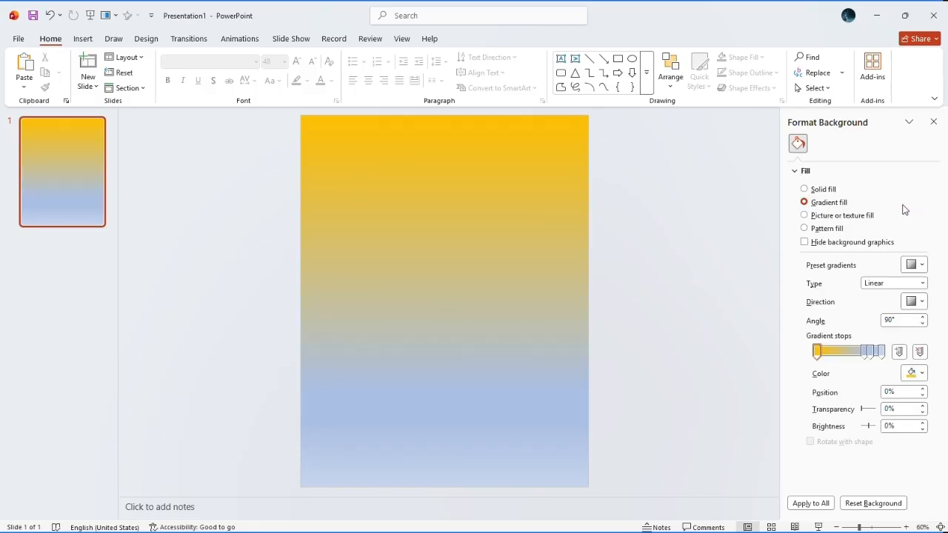
left_click(912, 372)
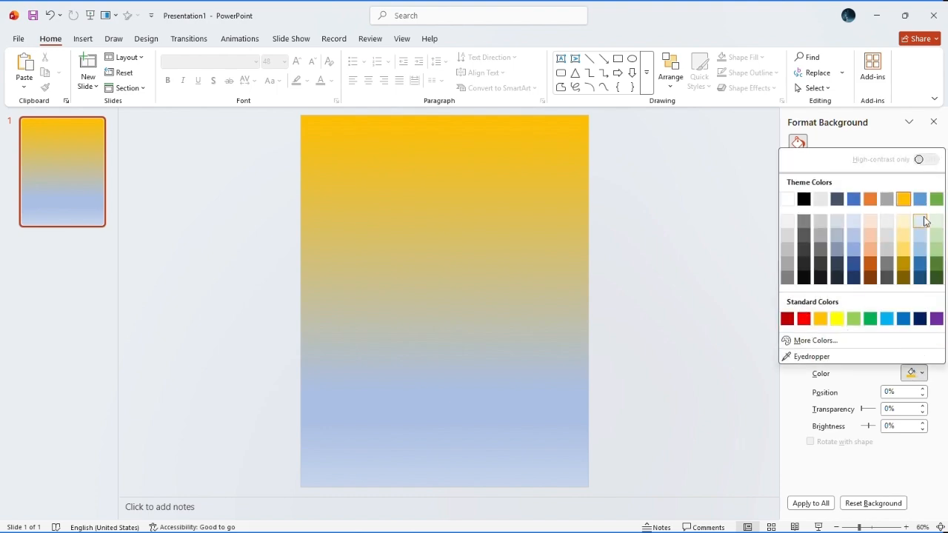
left_click(920, 199)
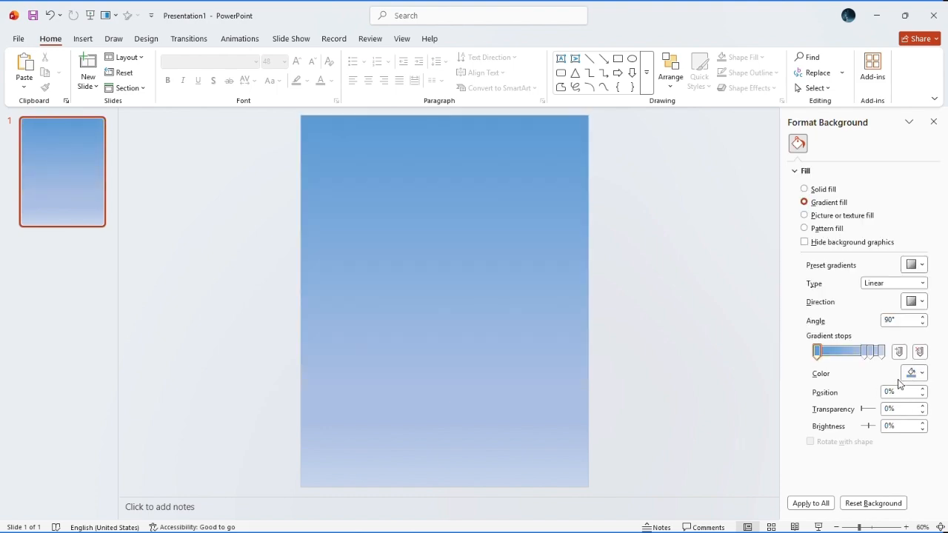
Move the second gradient stop to the 12% position and colour it the darker shade of the same theme blue, with -25% brightness
left_click_drag(867, 355, 831, 359)
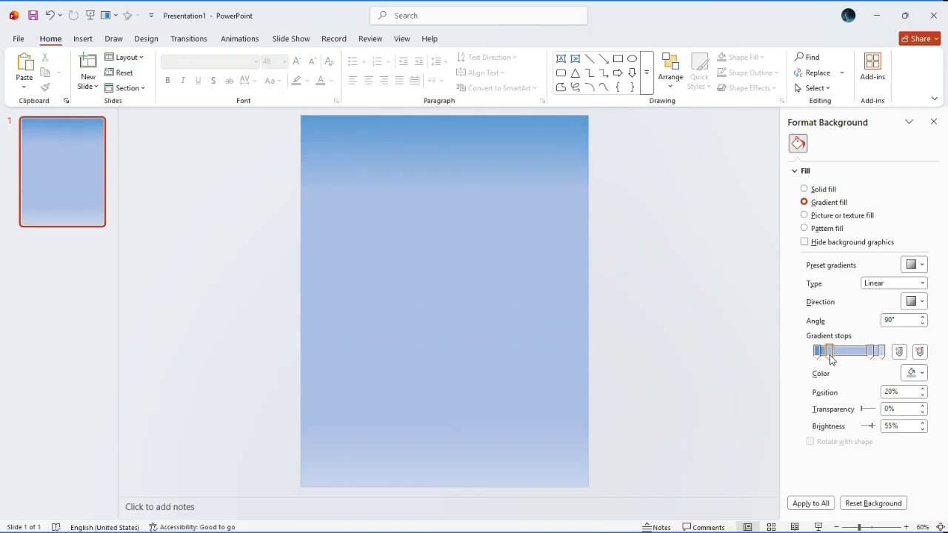
left_click(913, 373)
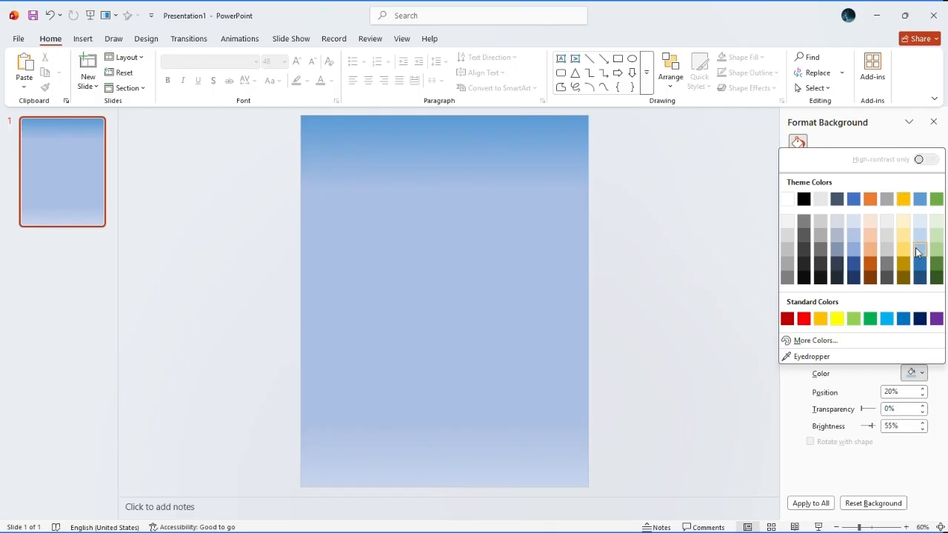
left_click(919, 269)
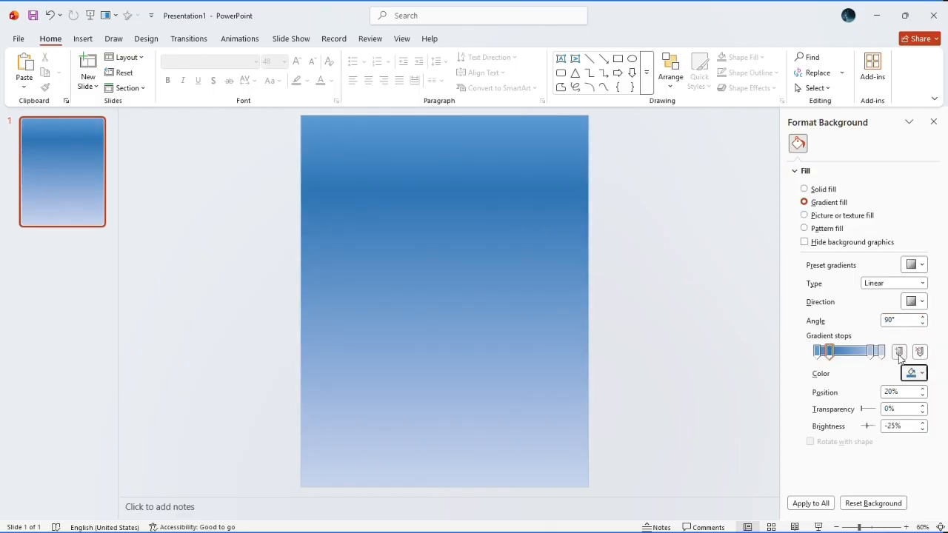
left_click(913, 373)
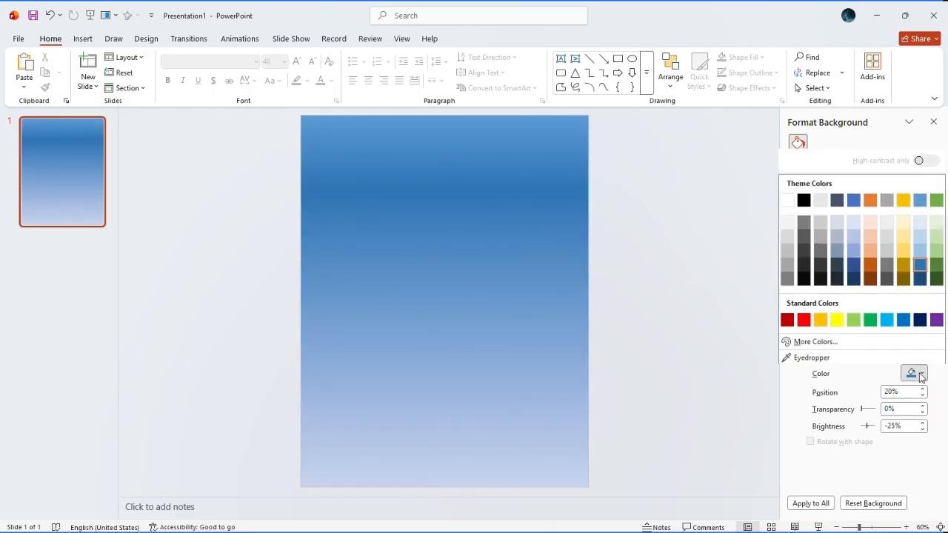
left_click(857, 377)
left_click_drag(833, 355, 829, 354)
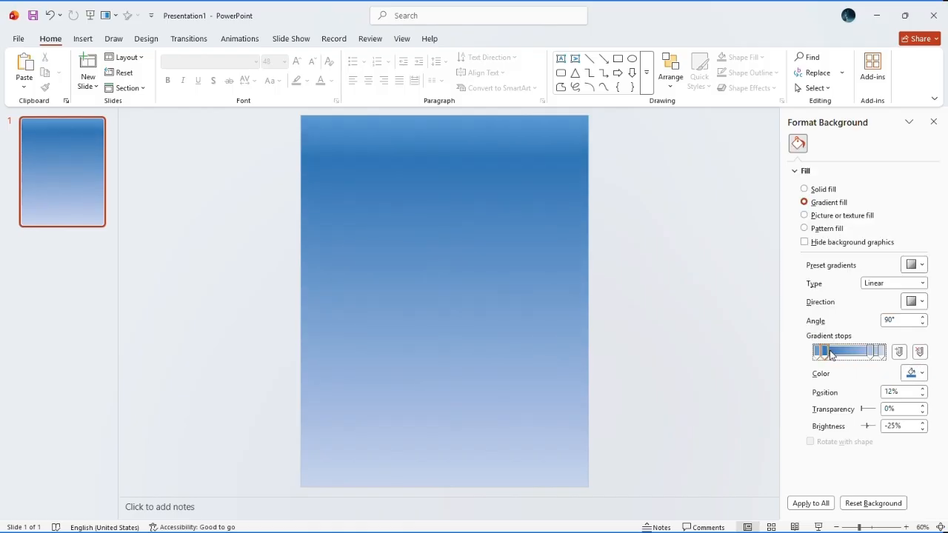
Add a gradient stop at 22% and colour it the pale tint of the same theme blue with 60% brightness
left_click(831, 353)
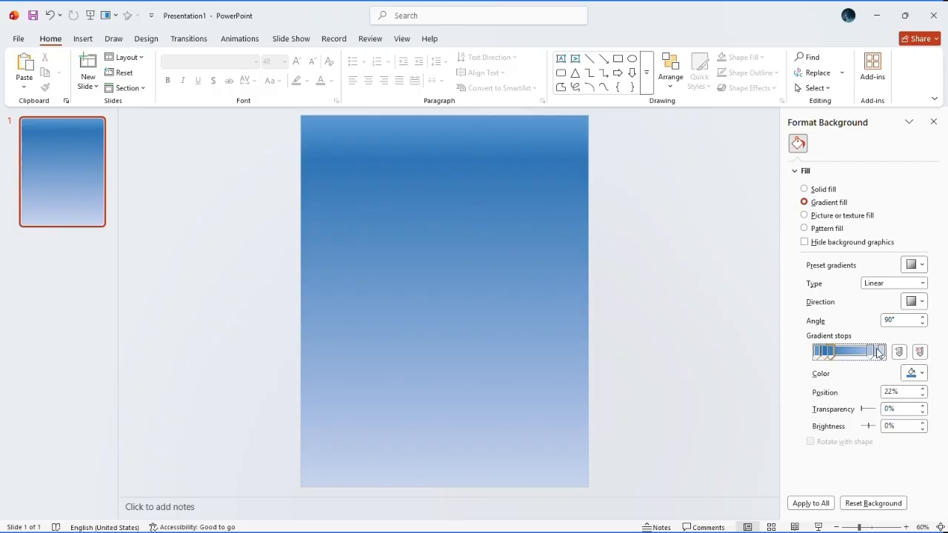
left_click(913, 372)
left_click(919, 236)
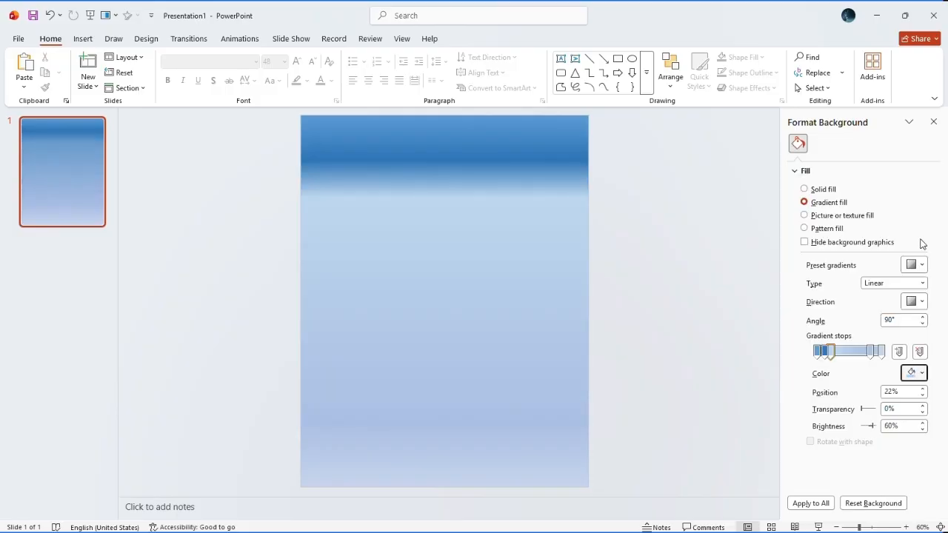
Add gradient stops at 28% and 36%, coloured with the light blue theme's tints at 60% and 80% brightness
left_click(837, 352)
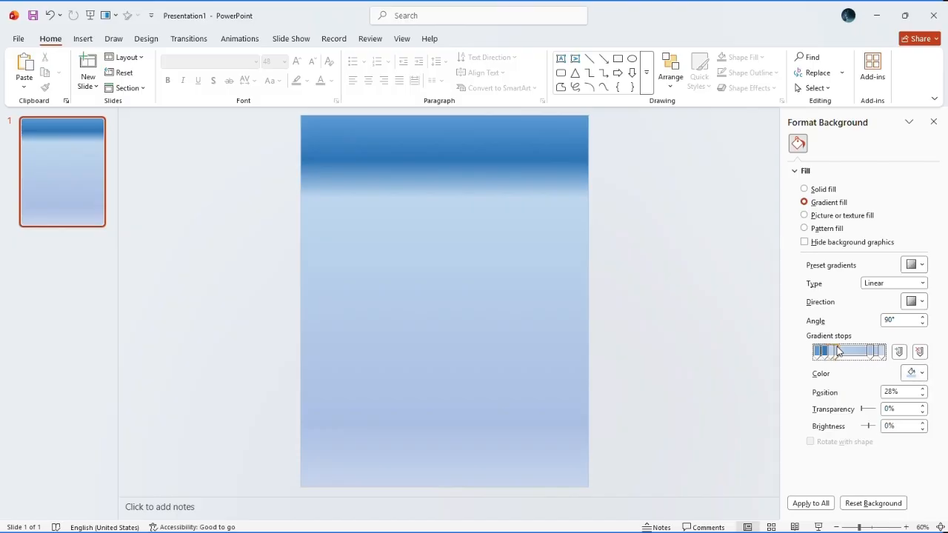
left_click(914, 373)
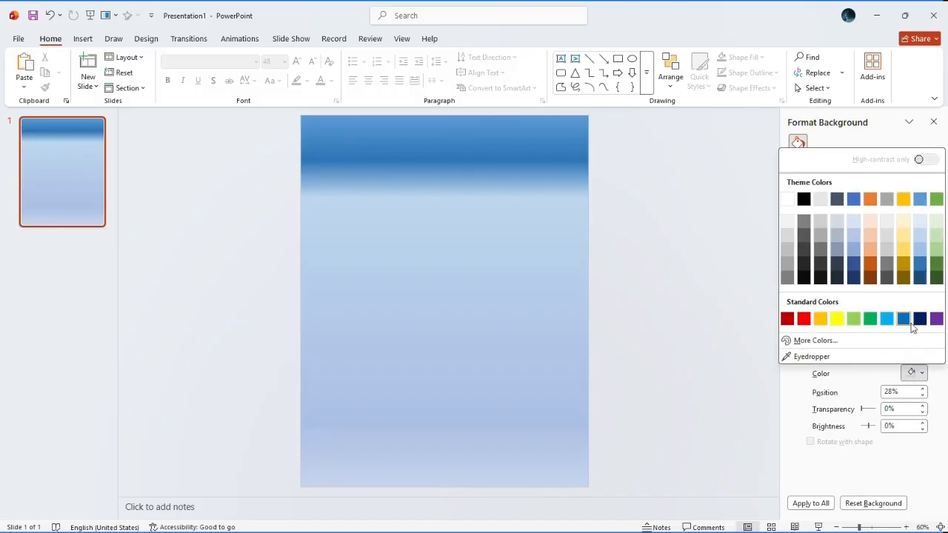
left_click(915, 240)
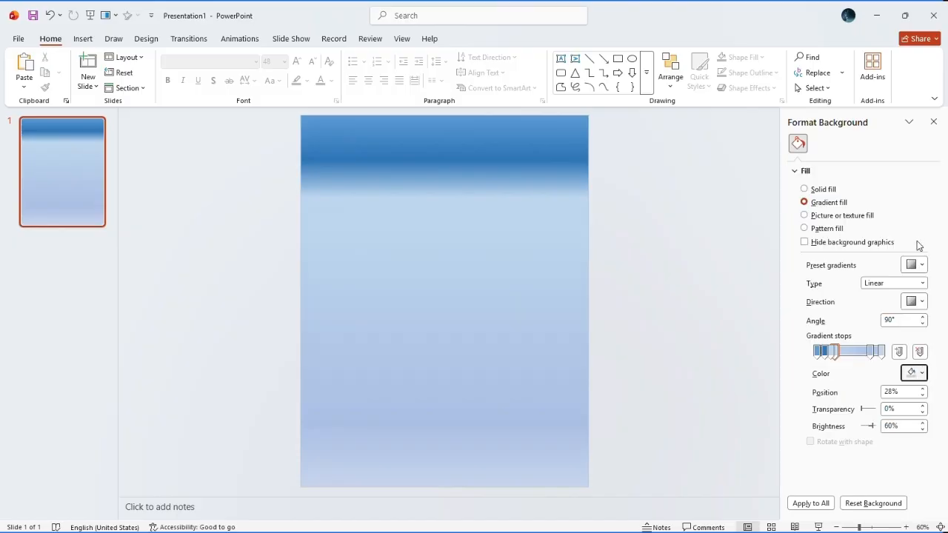
left_click(840, 356)
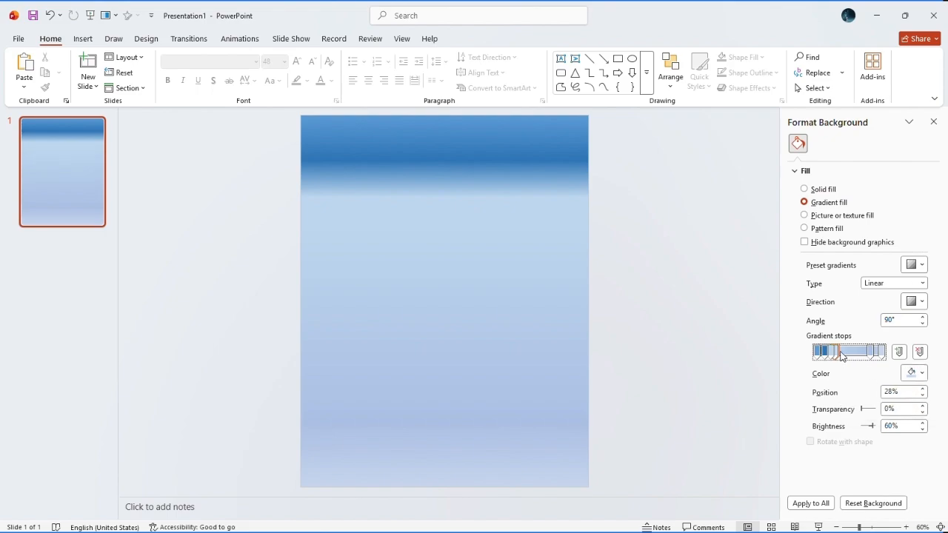
left_click(912, 374)
left_click(916, 224)
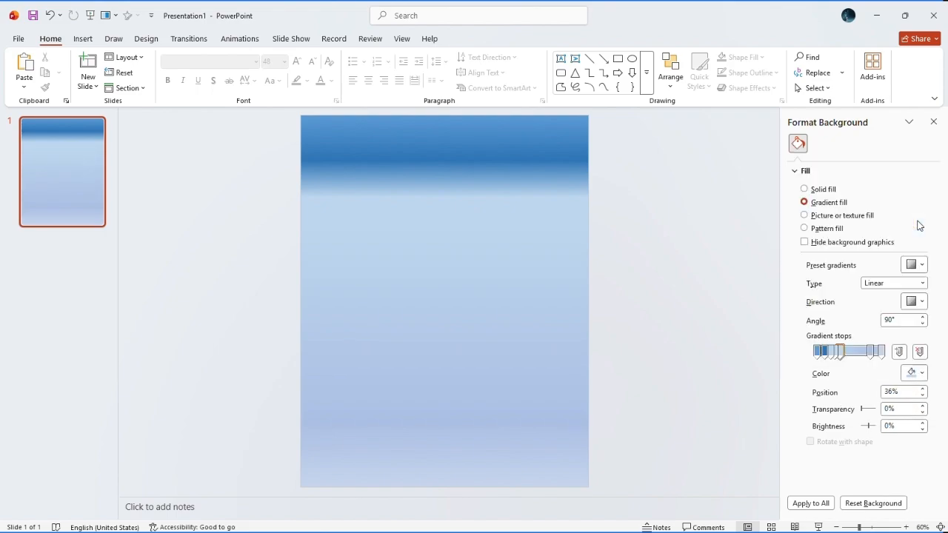
Add gradient stops at 54%, 64% and 73%, coloured with green theme tints at 80%, 60% and 40% brightness
left_click(853, 354)
left_click(921, 373)
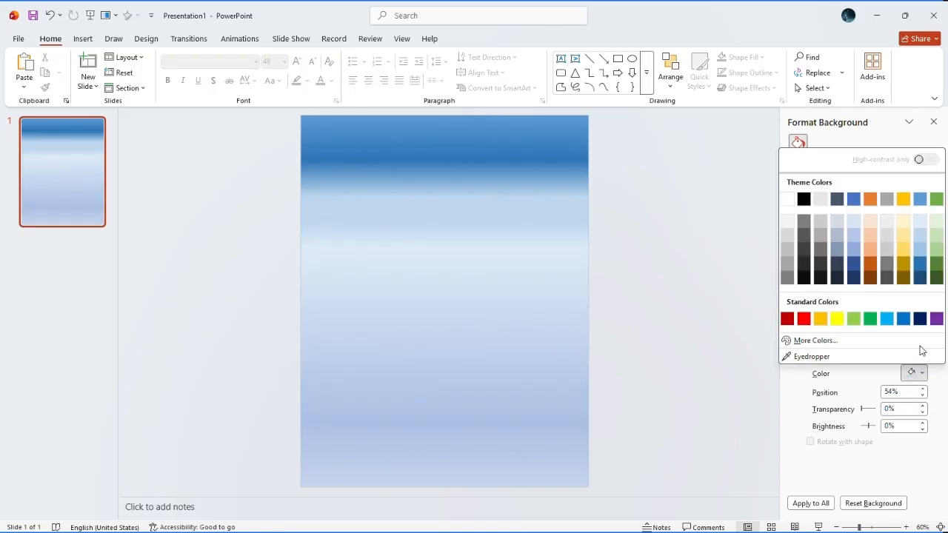
left_click(937, 221)
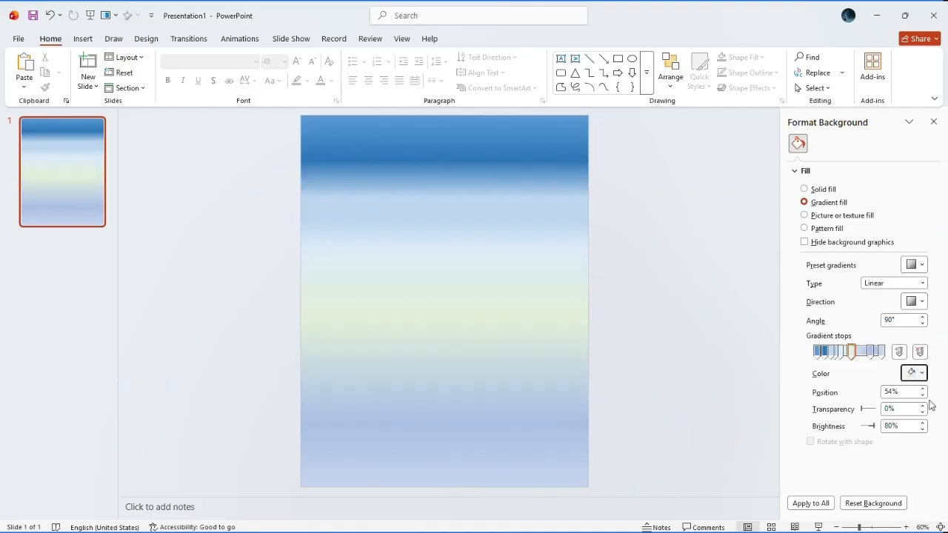
left_click(860, 353)
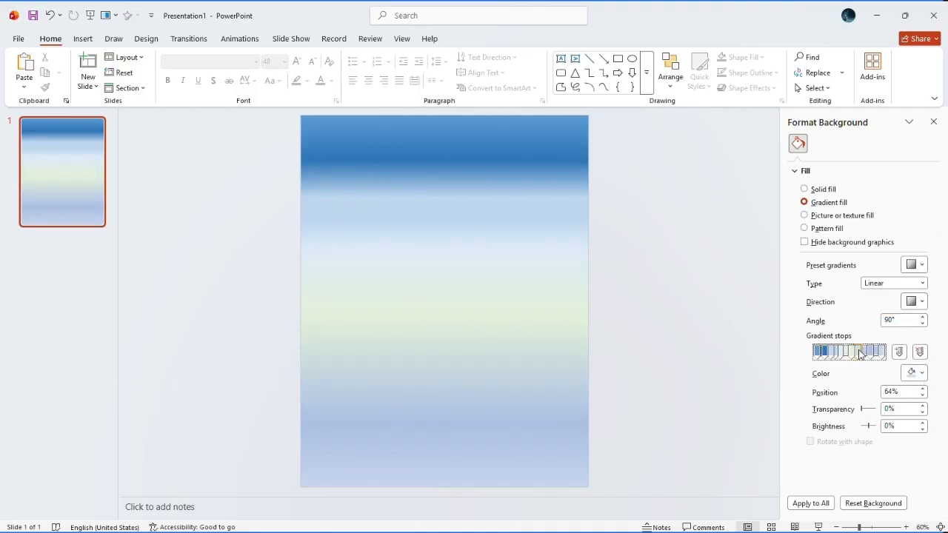
left_click(919, 373)
left_click(937, 239)
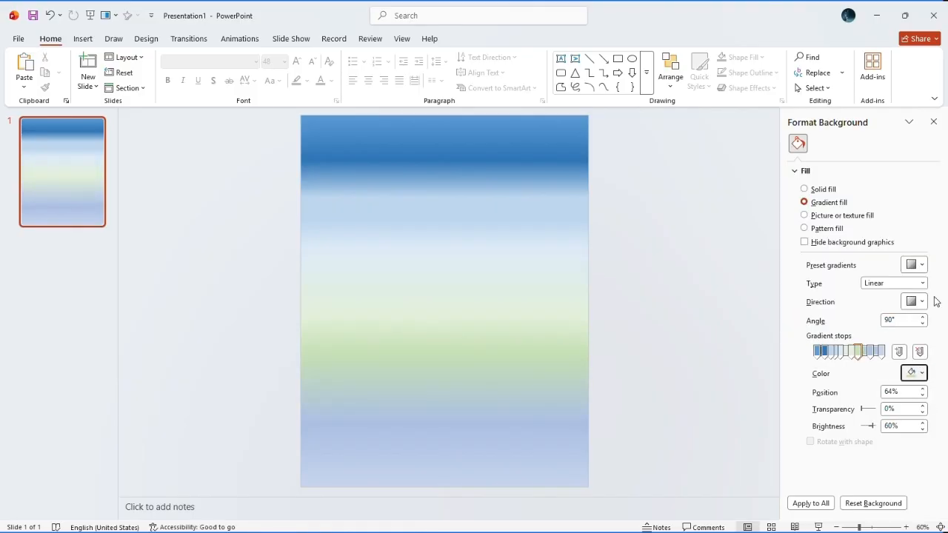
left_click(868, 354)
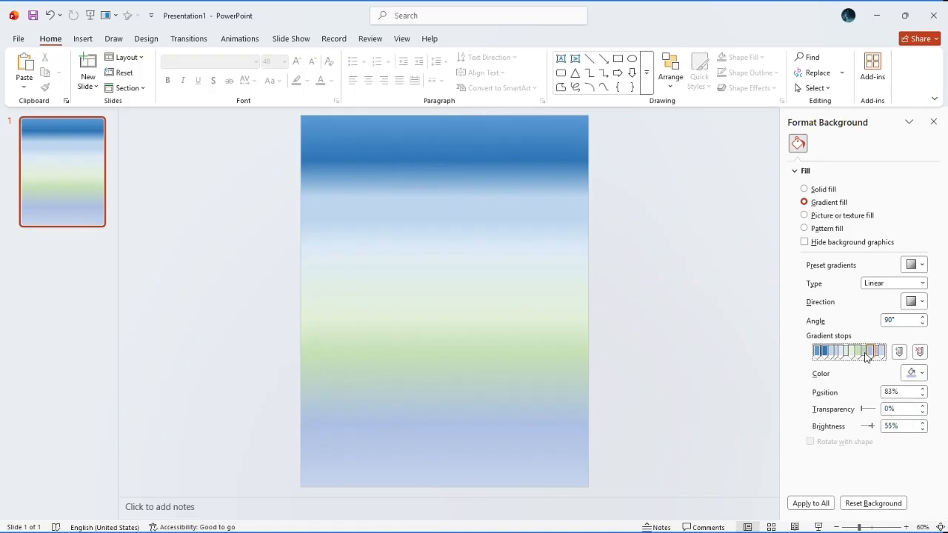
left_click(916, 373)
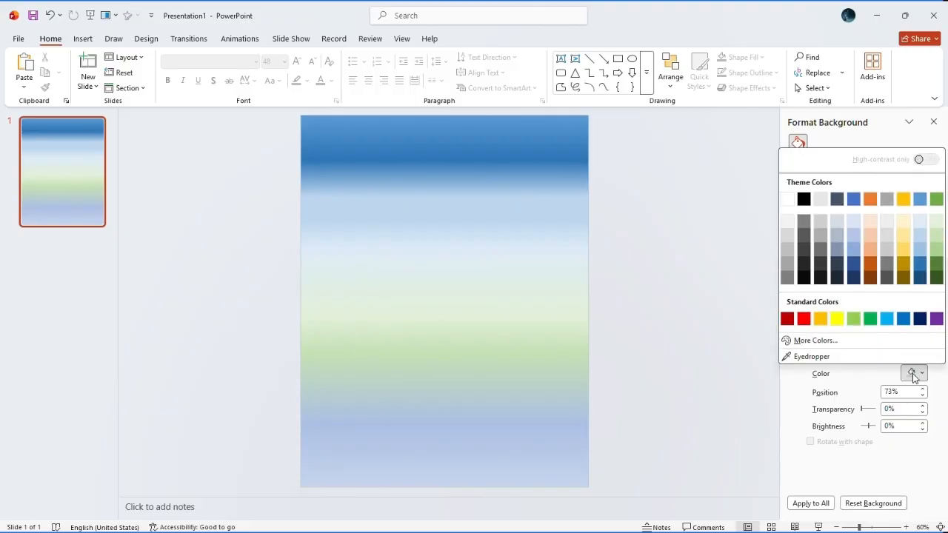
left_click(937, 252)
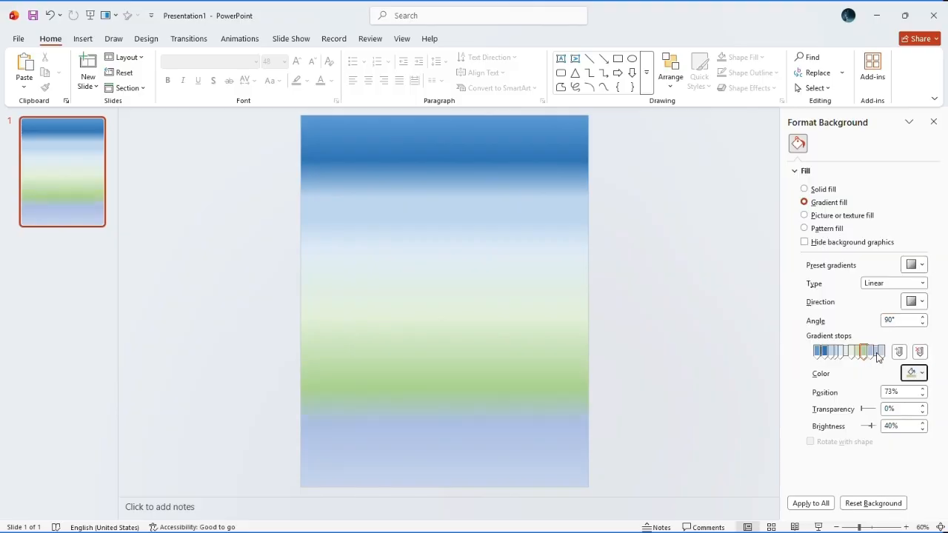
Recolour the gradient stops at 83% and 100% with dark green theme shades at -25% and -50% brightness
left_click(875, 354)
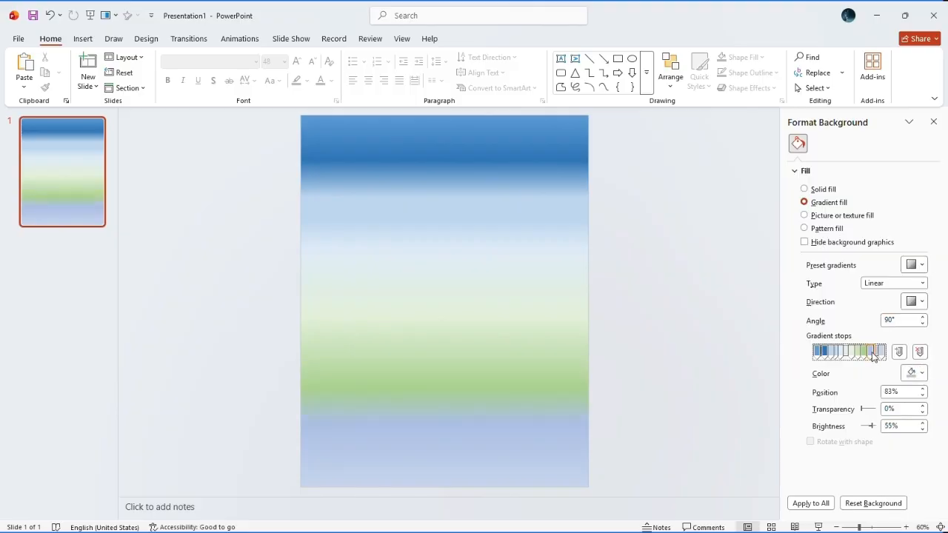
left_click(911, 371)
left_click(937, 270)
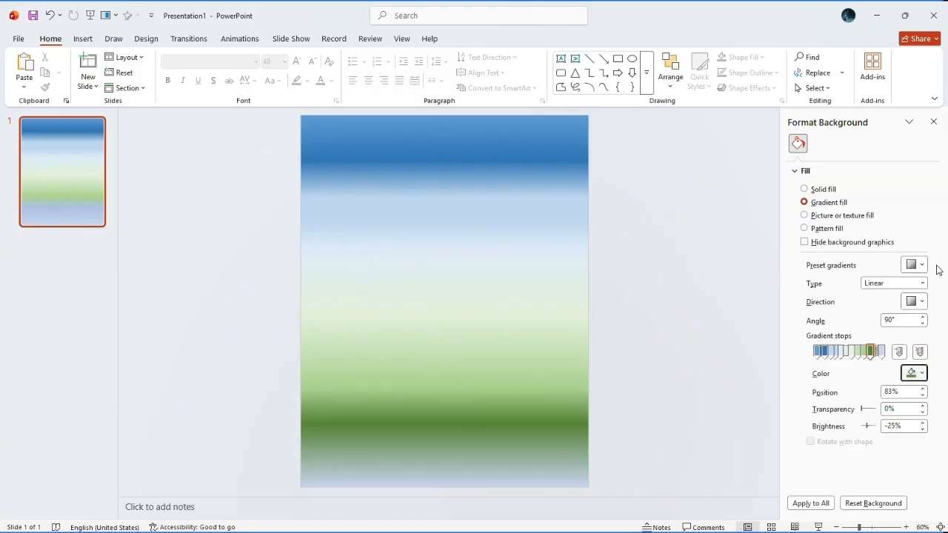
left_click(881, 352)
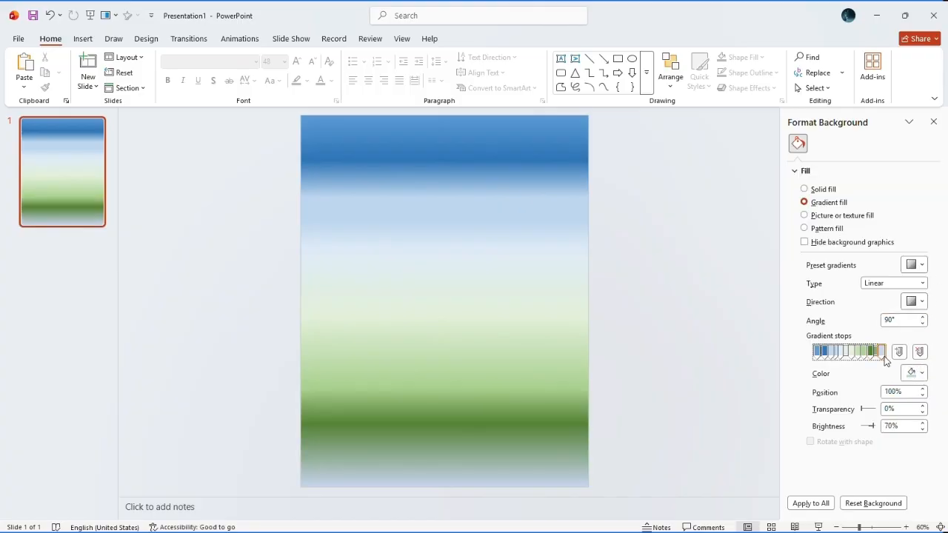
left_click(922, 372)
left_click(899, 281)
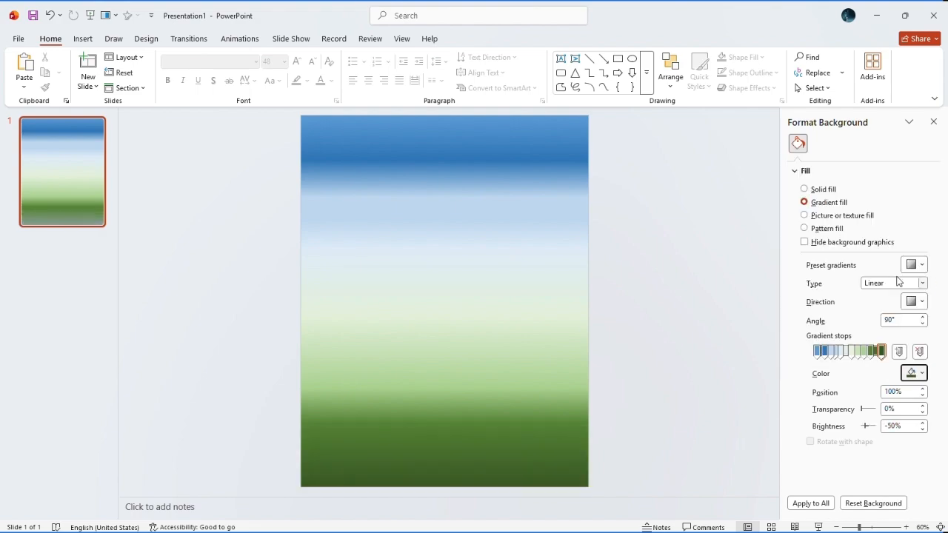
Remove the gradient stops at 28% and 36% and reposition the remaining stops to smooth the blue-to-green blend
left_click(835, 352)
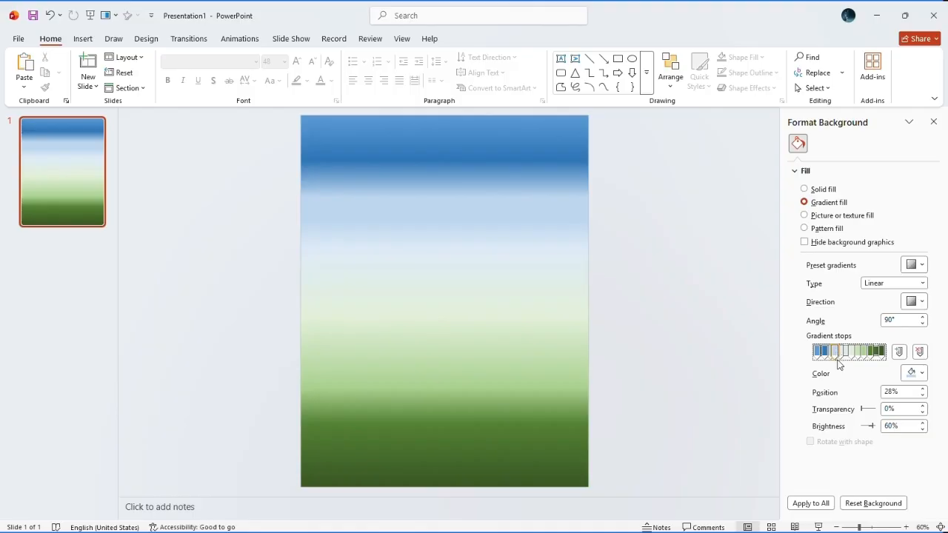
left_click(919, 352)
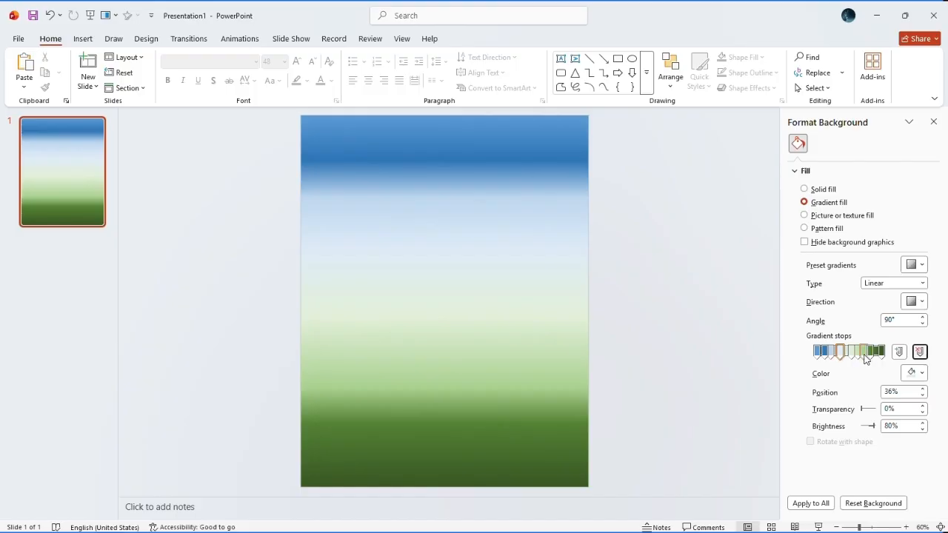
left_click(920, 354)
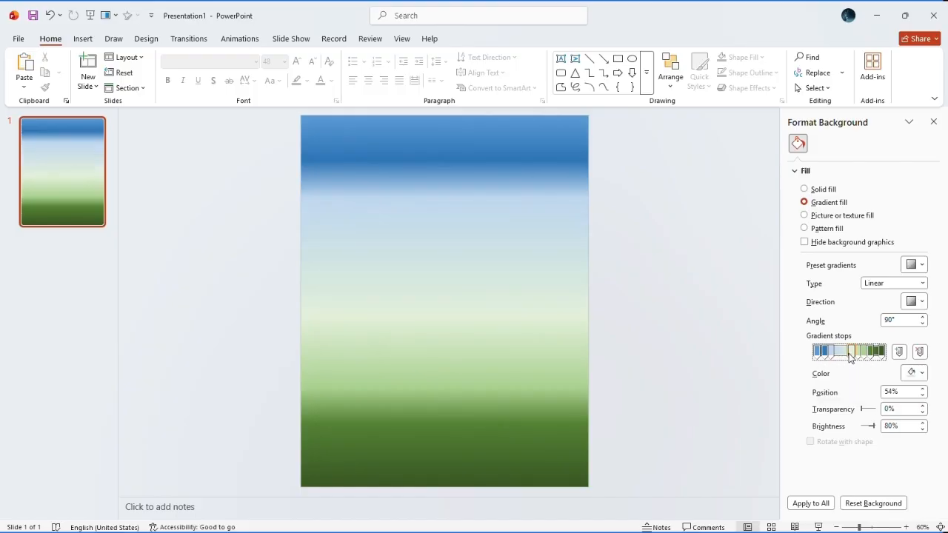
left_click_drag(856, 359, 828, 360)
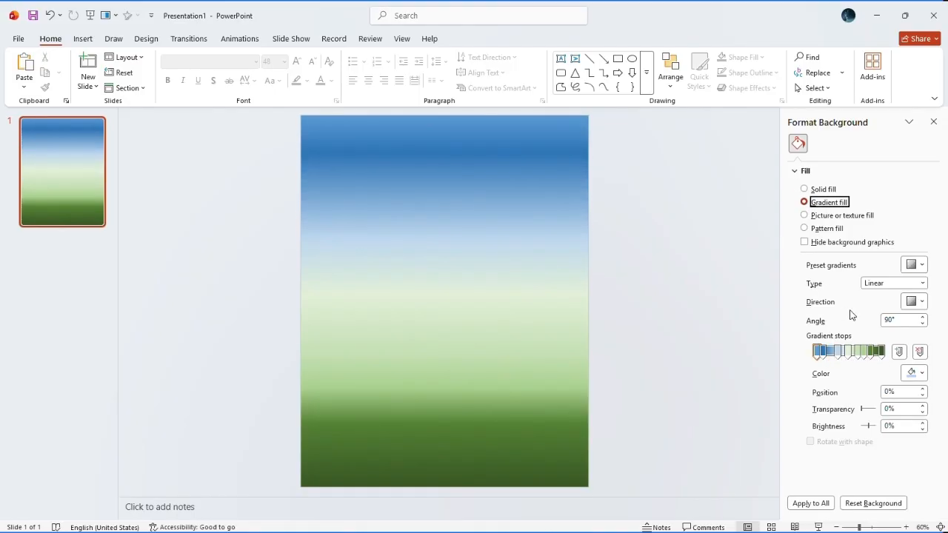
Try other gradient types including Path, shift the gradient stops, and settle on a Linear gradient at a 45° angle
left_click(922, 283)
left_click(881, 303)
left_click(918, 285)
left_click(882, 323)
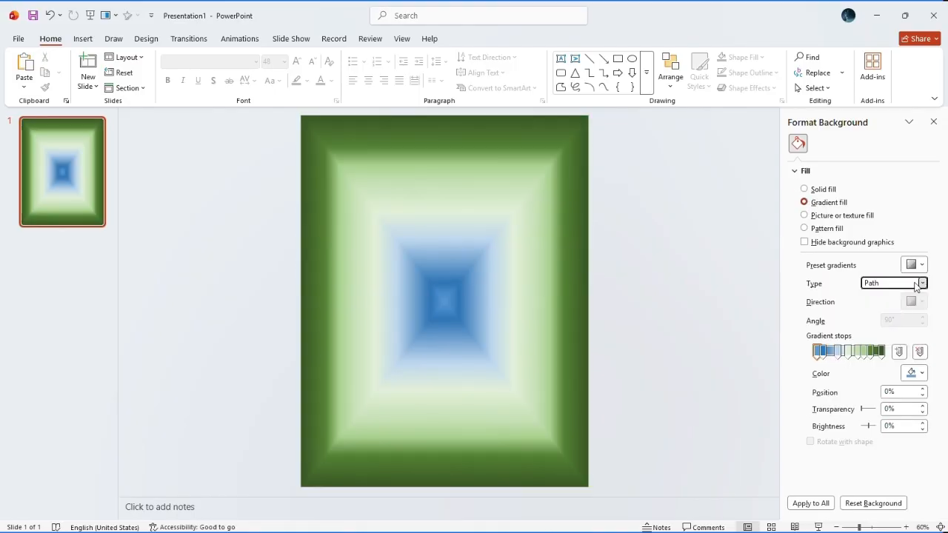
left_click(921, 283)
left_click(878, 307)
mouse_move(823, 354)
left_mouse_down()
mouse_move(851, 354)
mouse_move(840, 354)
left_mouse_up()
left_click(921, 284)
left_click(873, 296)
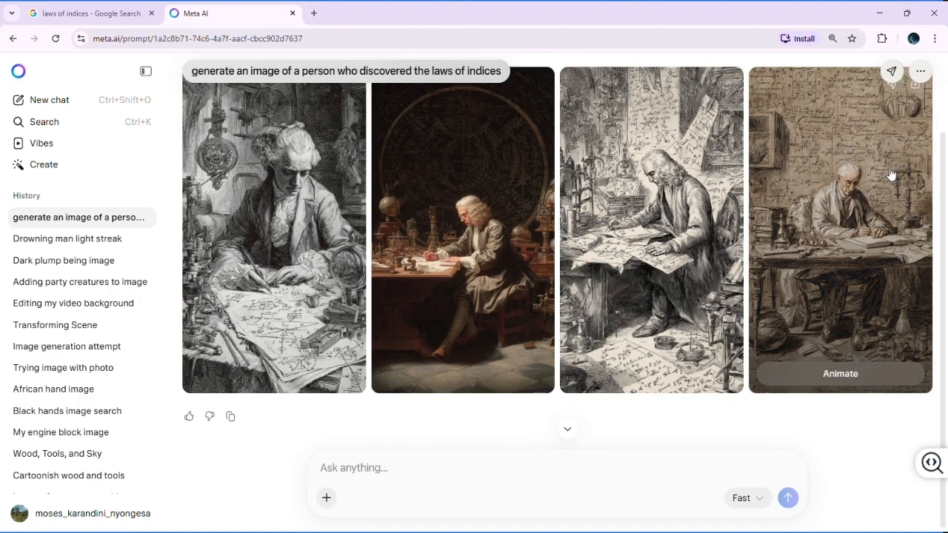
Download the fourth generated image, the sepia scholar at a desk, from Meta AI and insert it from Downloads onto the PowerPoint slide
left_click(918, 87)
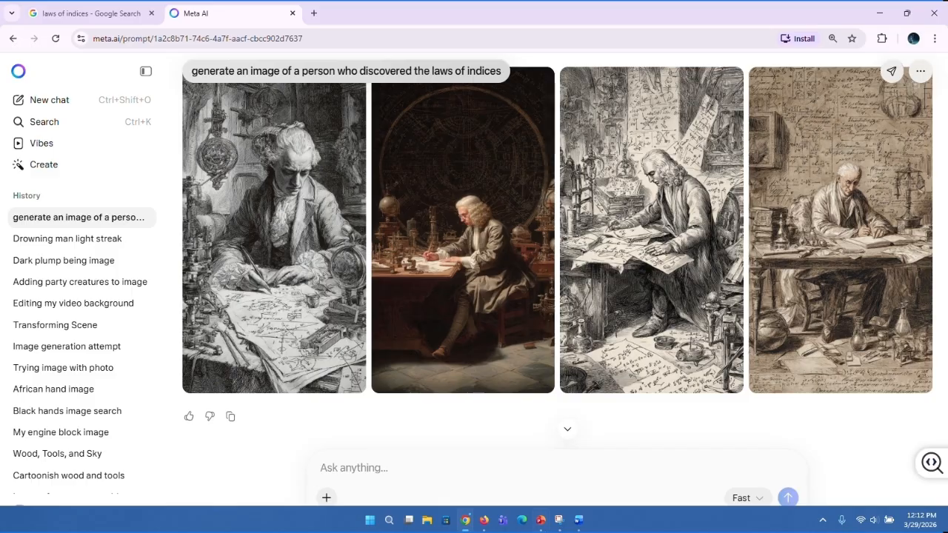
mouse_move(543, 526)
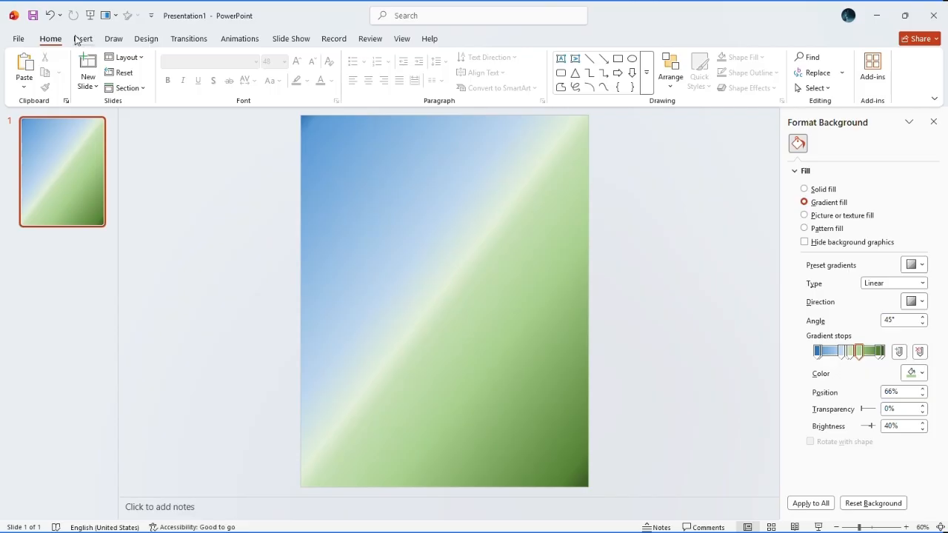
left_click(78, 38)
left_click(94, 74)
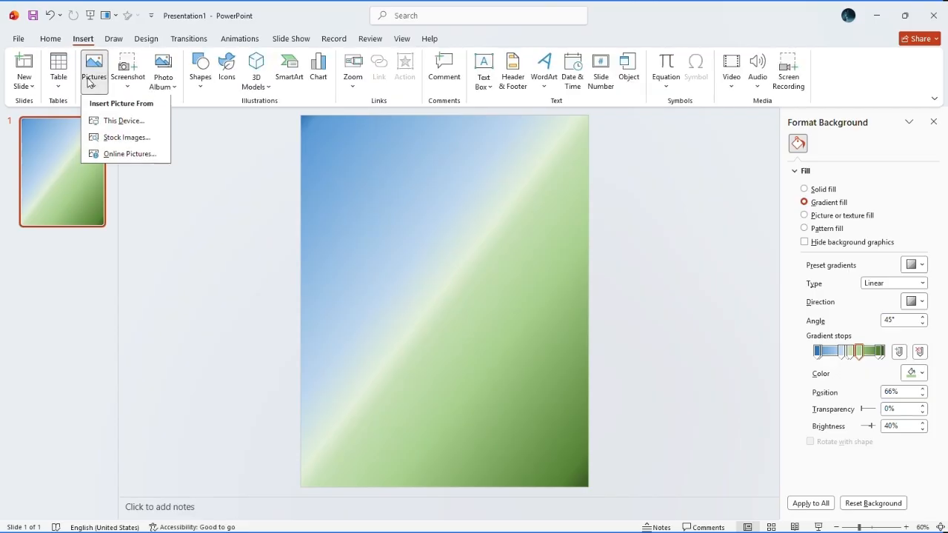
left_click(111, 120)
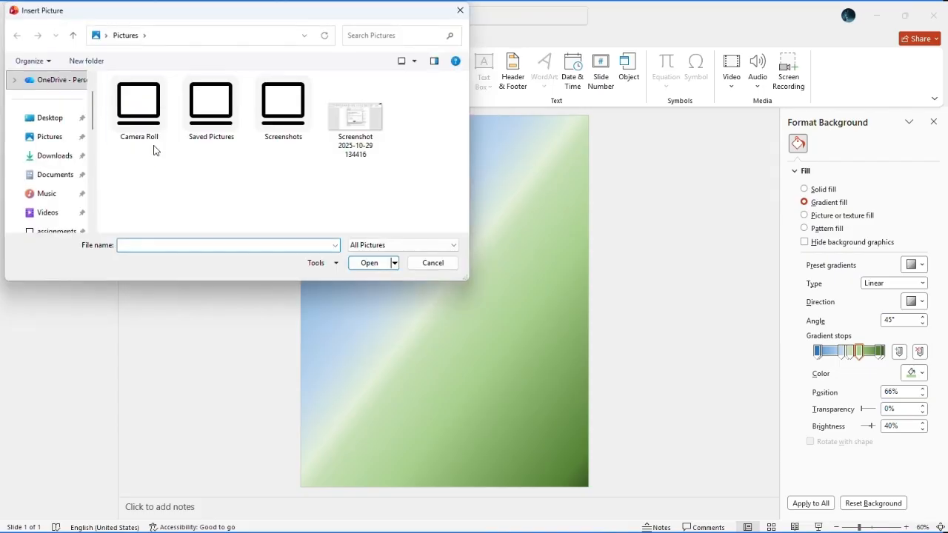
left_click(59, 153)
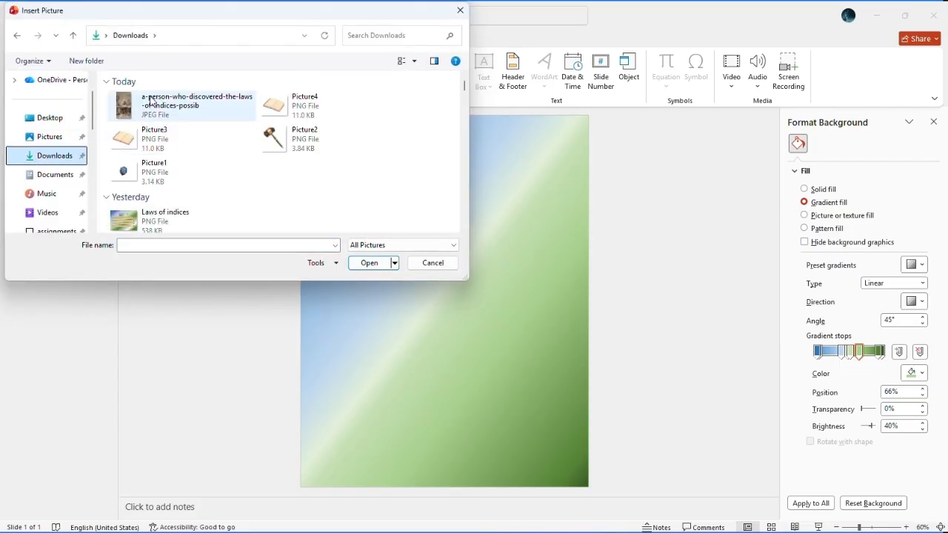
double_click(141, 106)
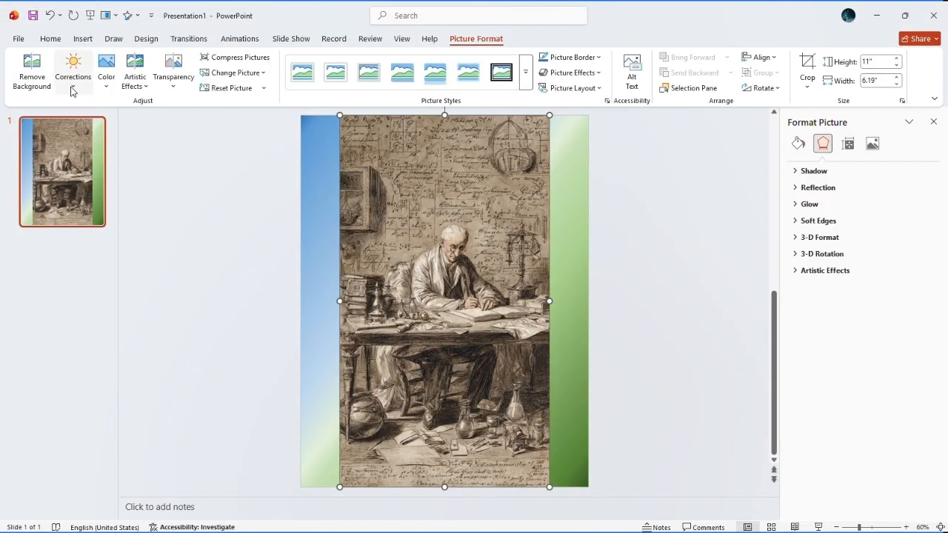
Remove the scholar picture's background, scale it to about 8.24" by 4.63" and place the figure in the slide's upper middle
left_click(31, 71)
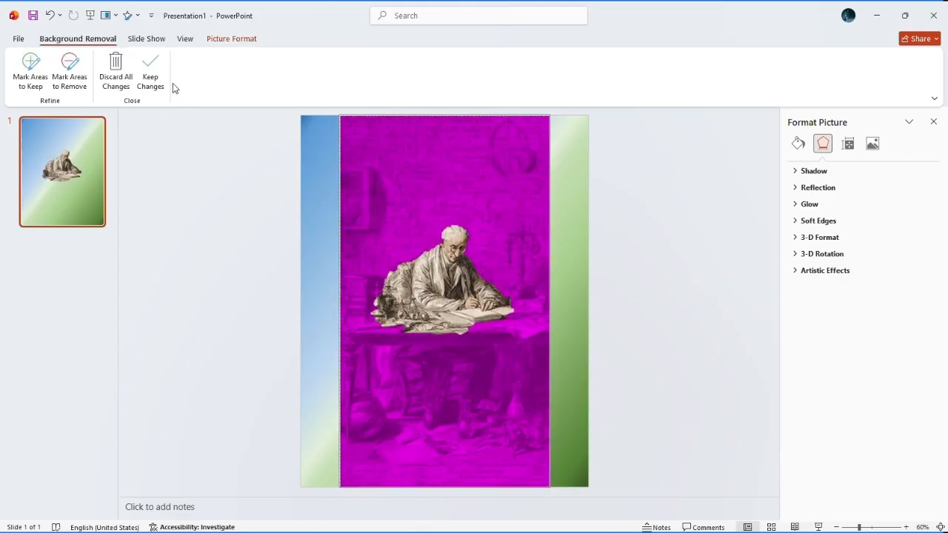
left_click(151, 74)
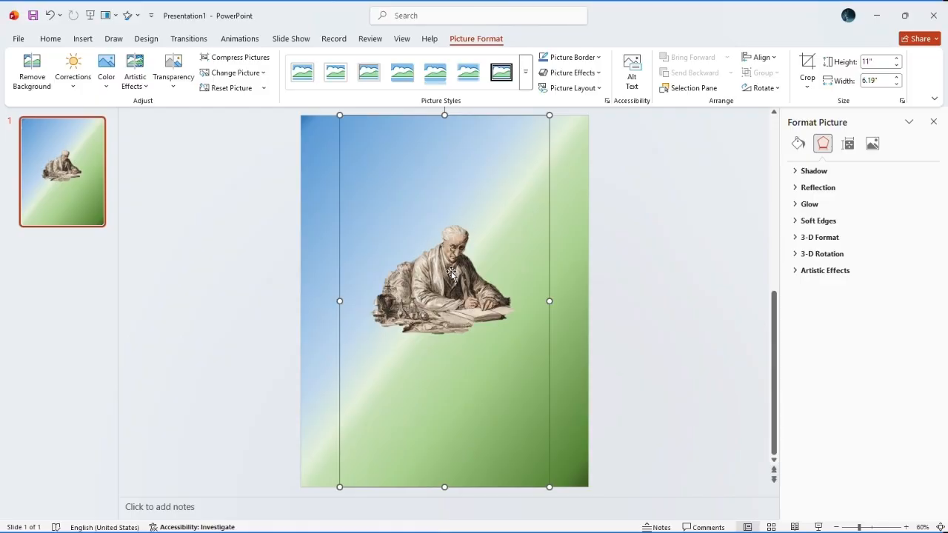
left_click_drag(451, 273, 378, 206)
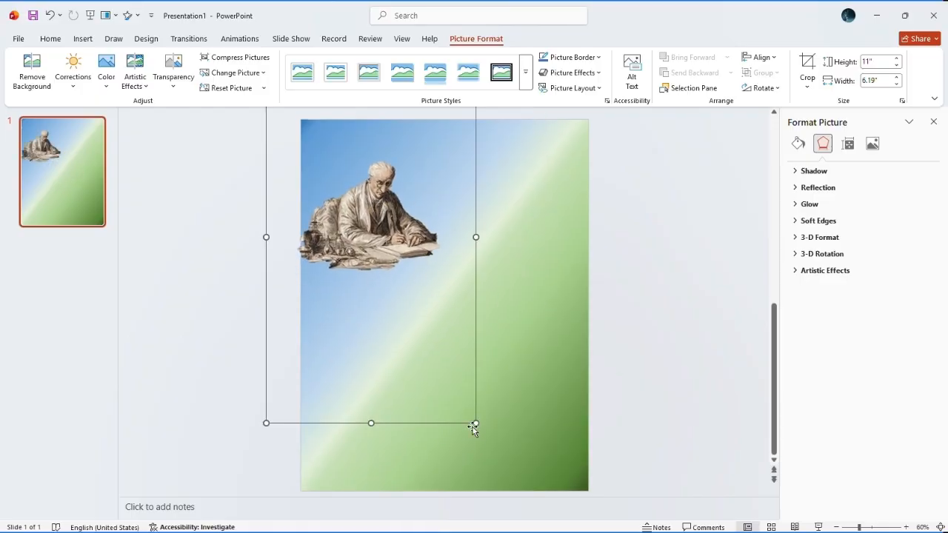
left_click_drag(477, 422, 424, 327)
left_click_drag(367, 185, 470, 237)
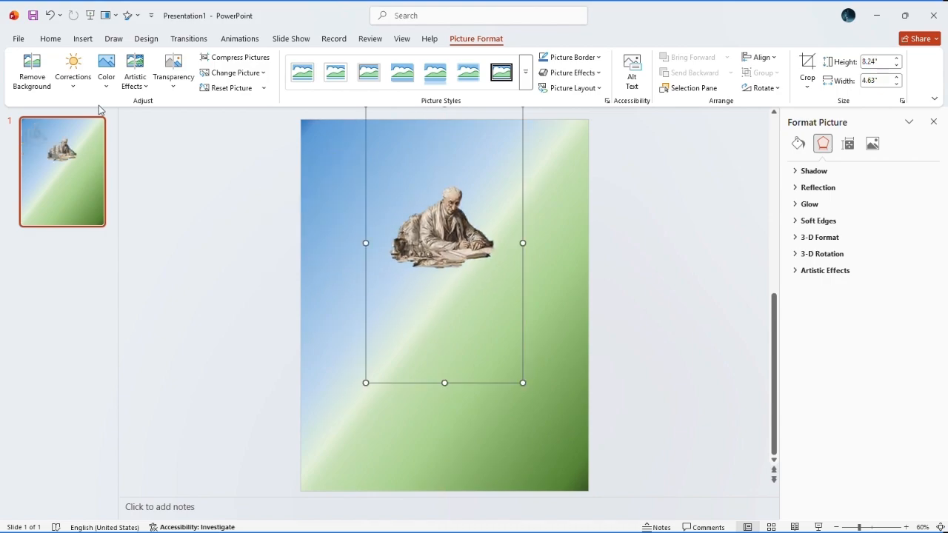